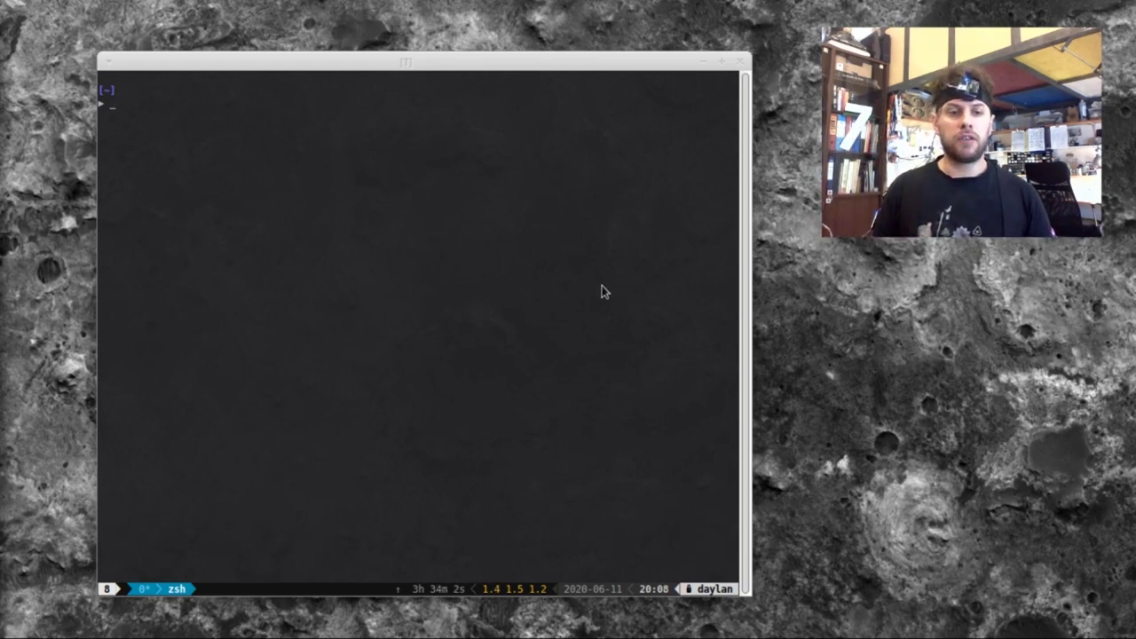
- Leave a partial 'ssh pi@' command at the terminal prompt and open a blank Mousepad note
left_click(406, 185)
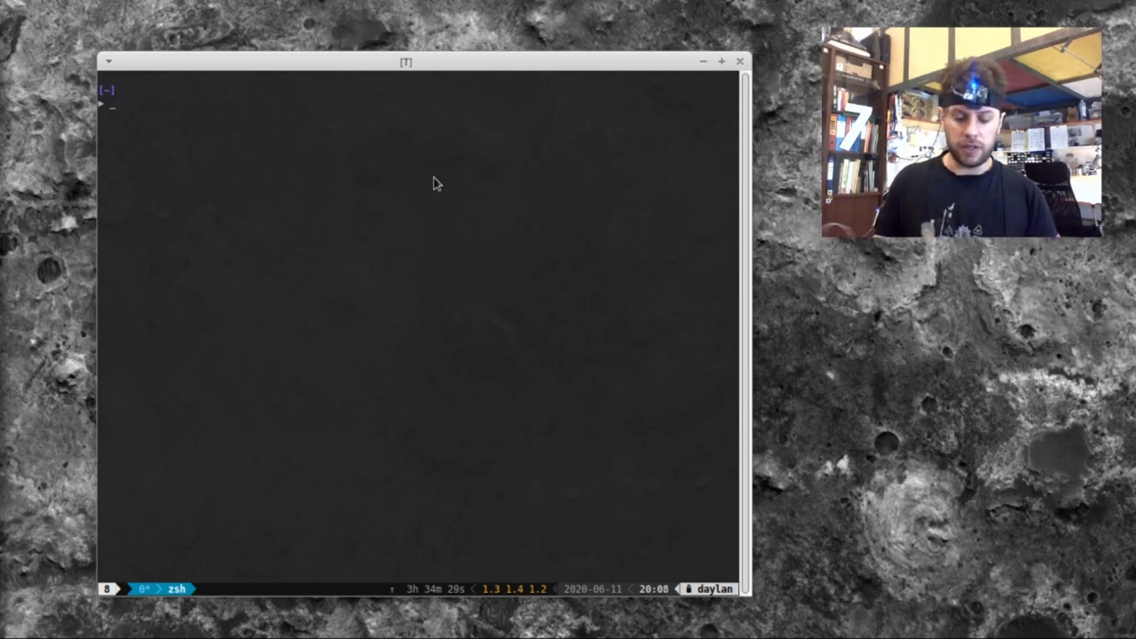
type("ssh")
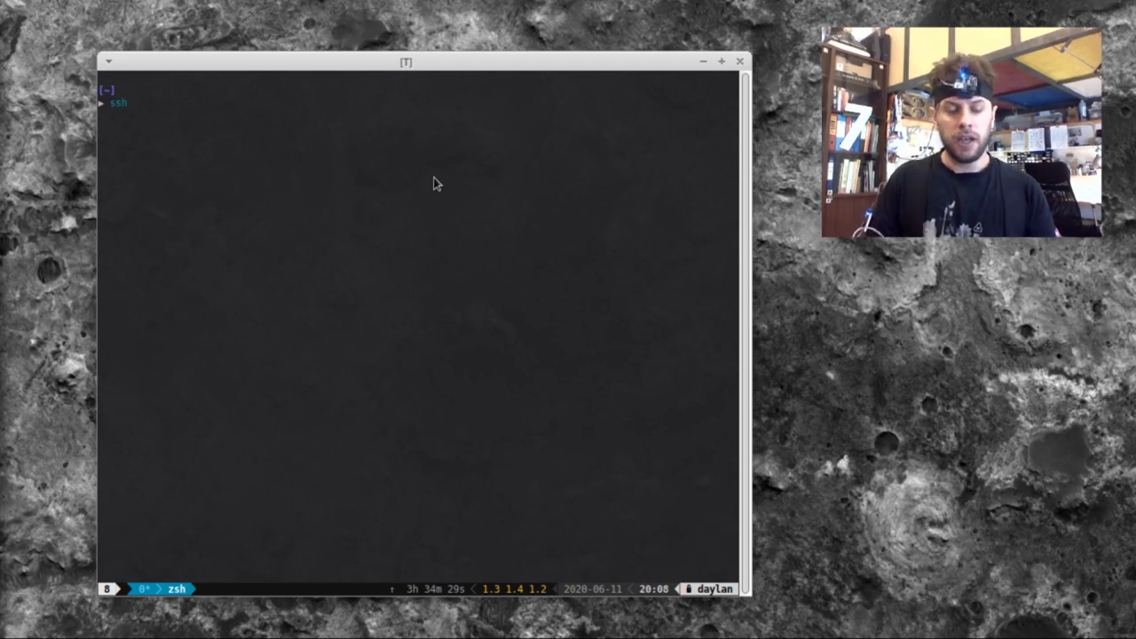
type(" pi")
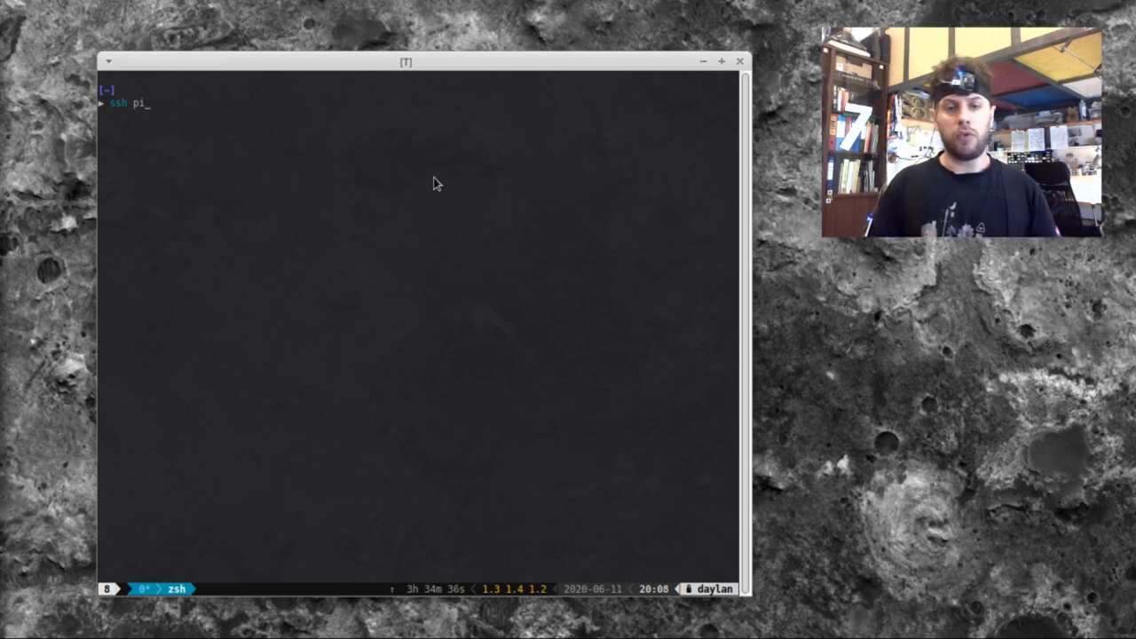
type("@")
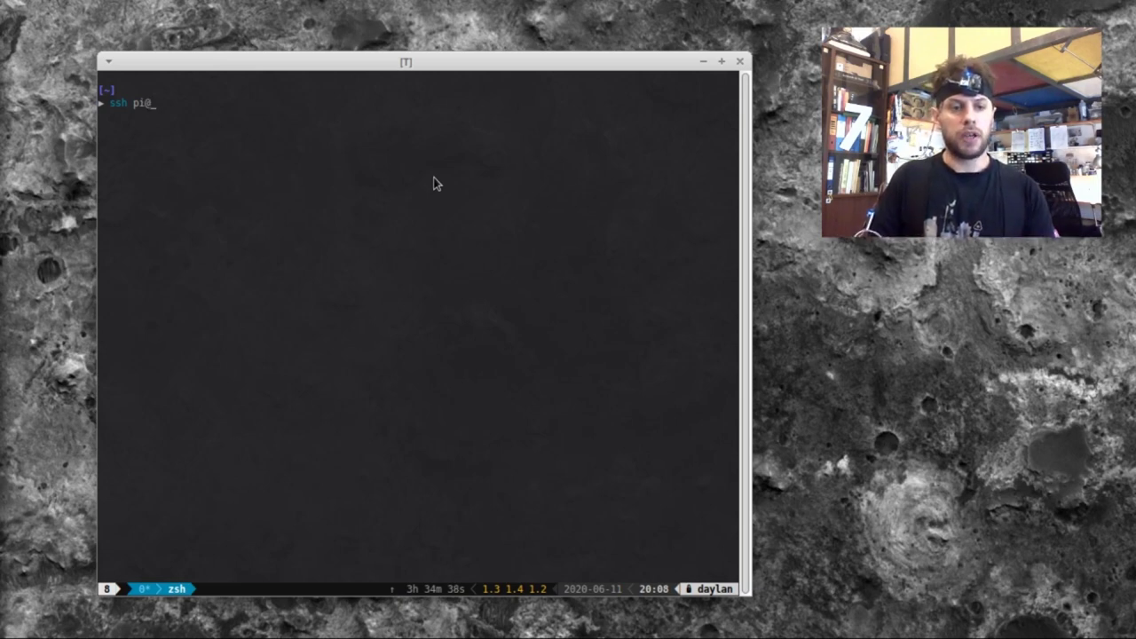
type("<IP")
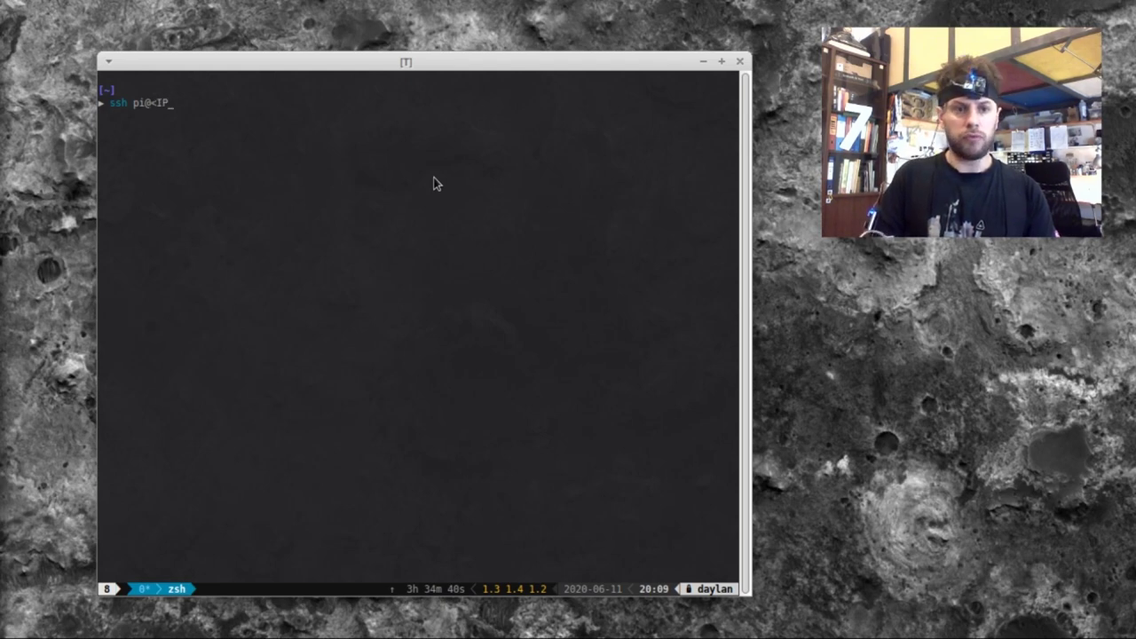
type(" ADDR>")
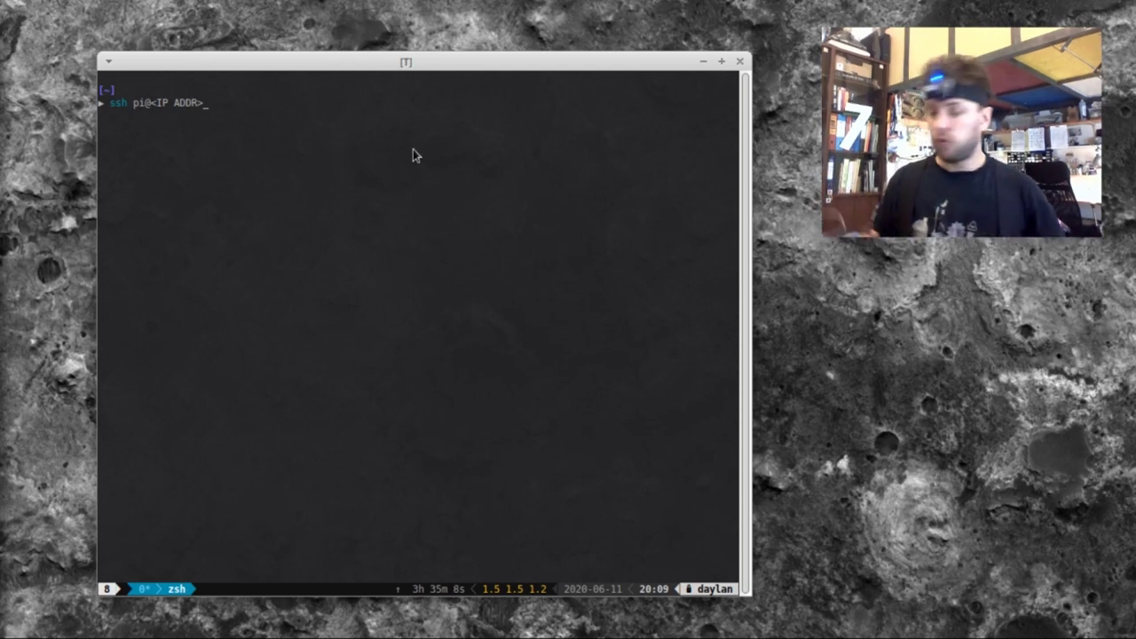
key("BackSpace")
key("BackSpace")
key("BackSpace")
key("BackSpace")
key("BackSpace")
key("BackSpace")
key("BackSpace")
key("BackSpace")
key("BackSpace")
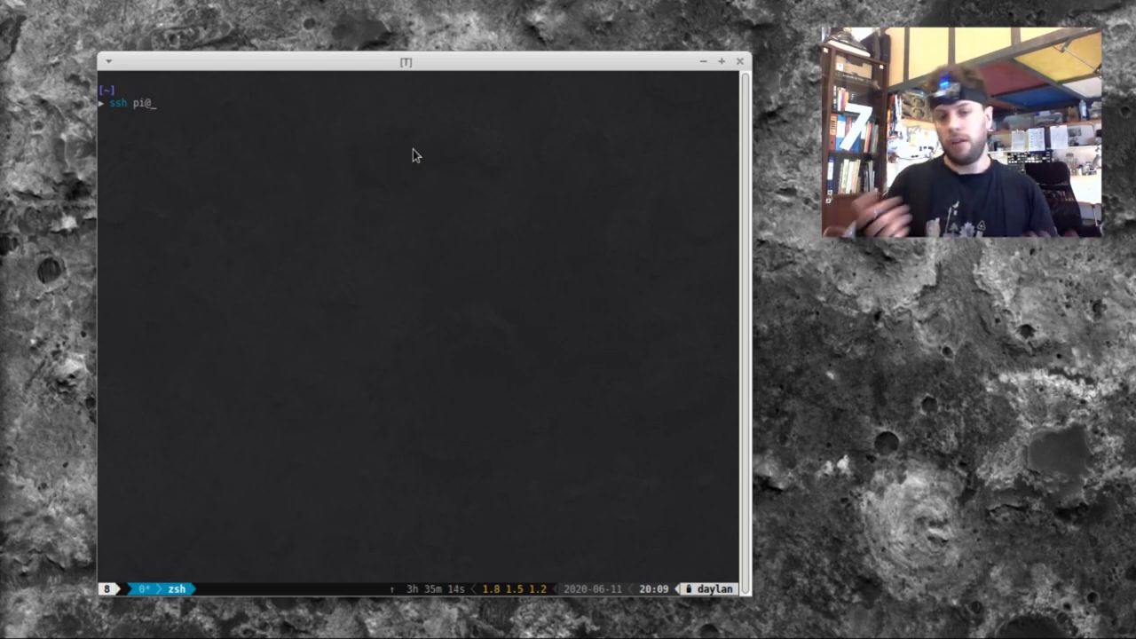
key("alt+F3")
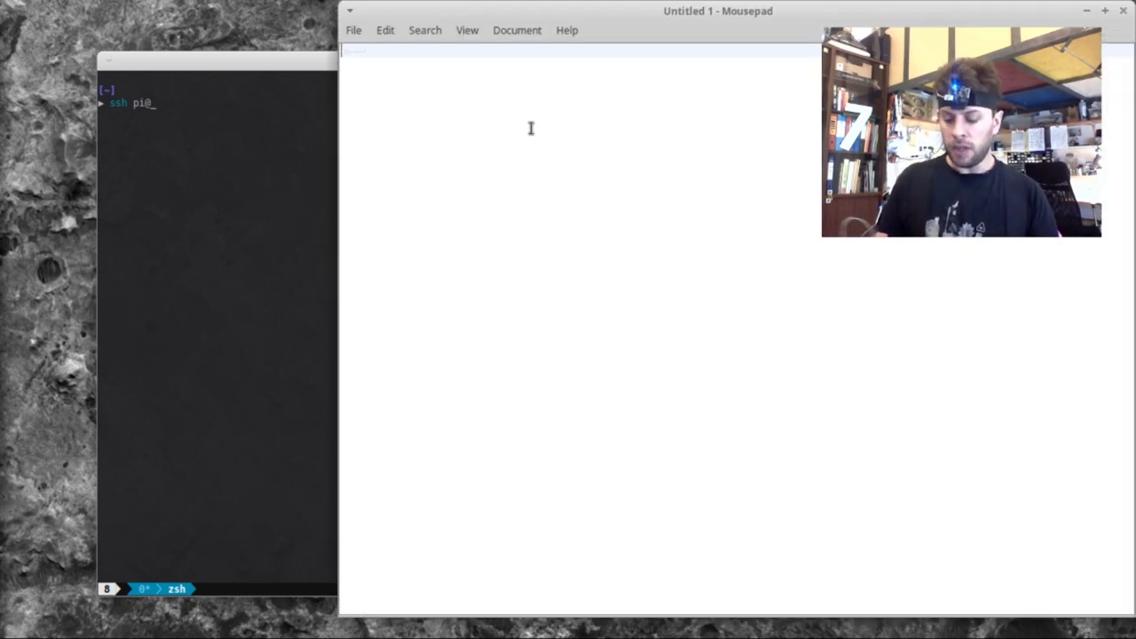
- Note 'THISPC: 192.168.43.189' and 'RPI: 192.168.43.16' in Mousepad, selecting the Pi's address to copy
type("T")
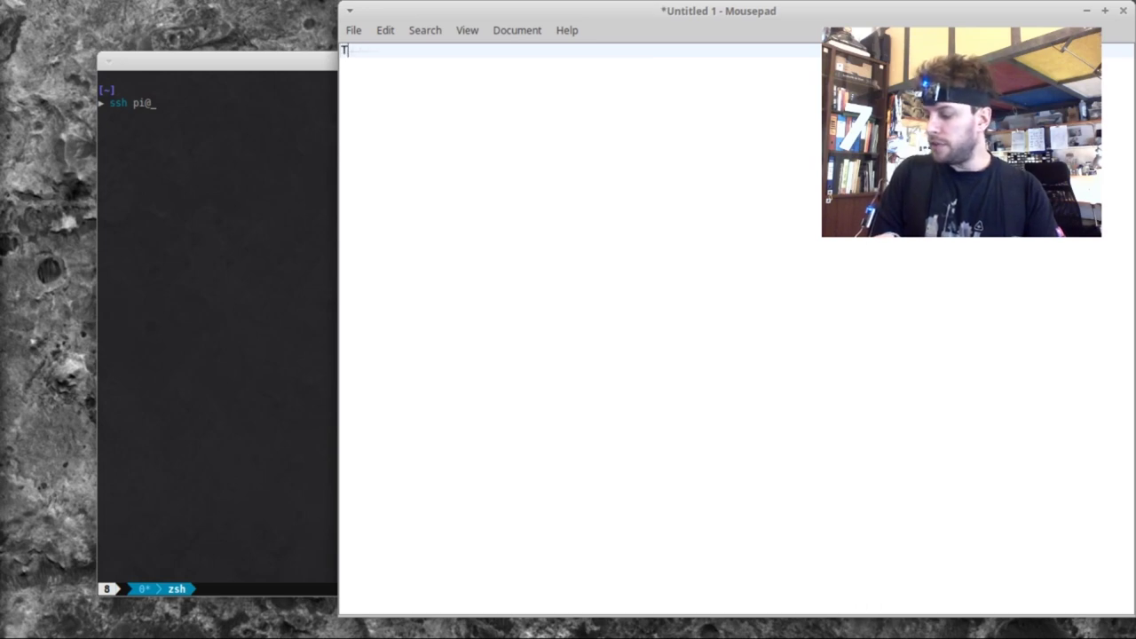
type("HISPC: ")
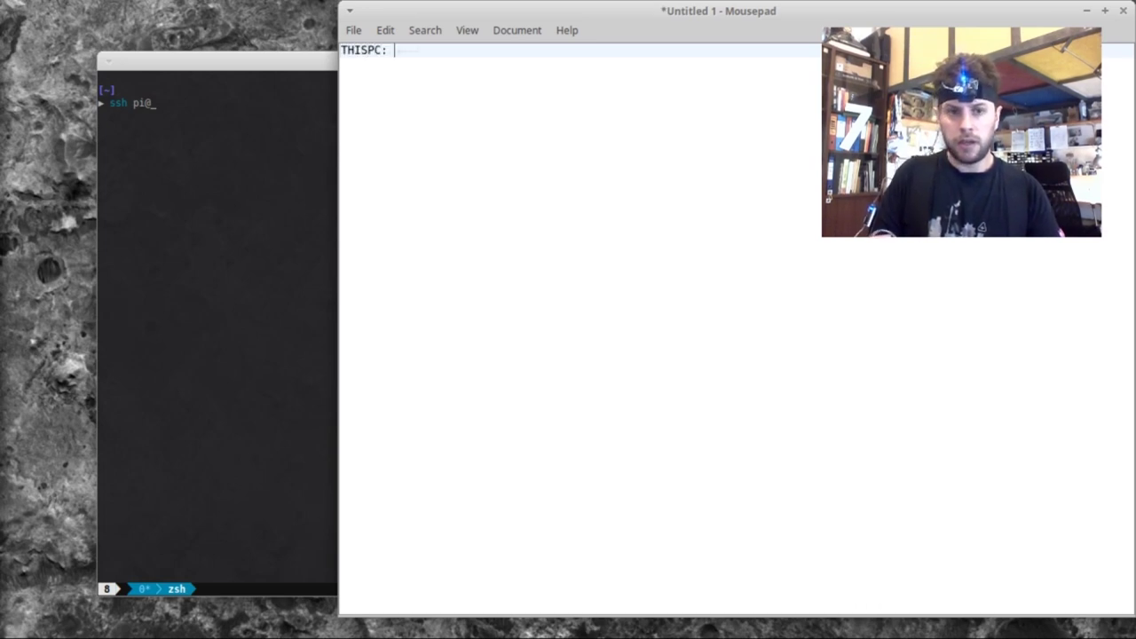
type("19")
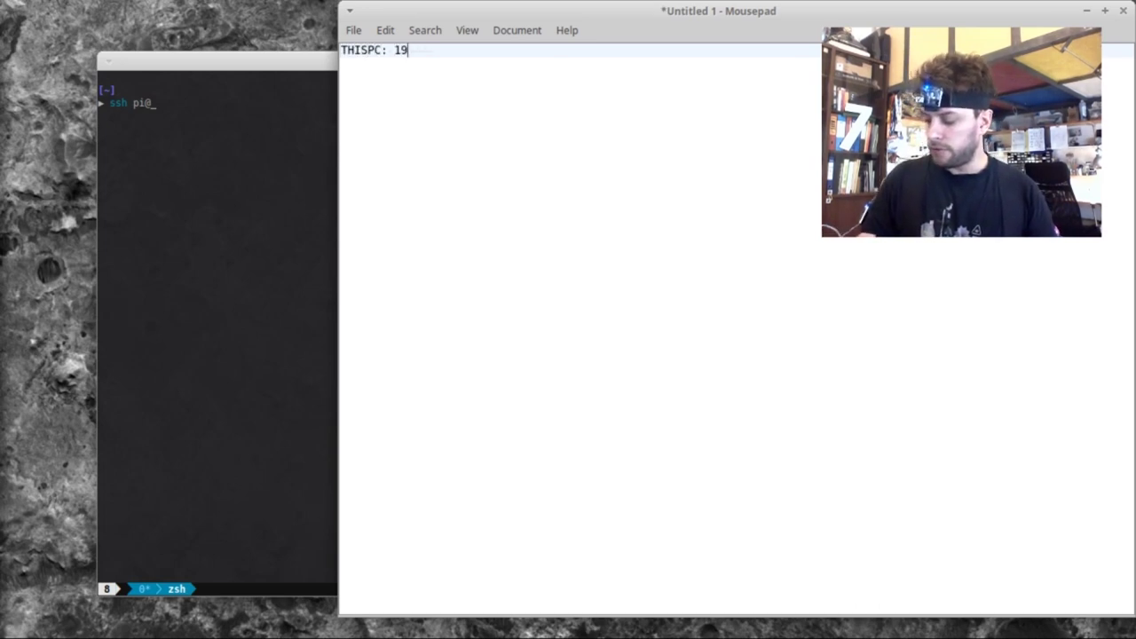
type("2.168.")
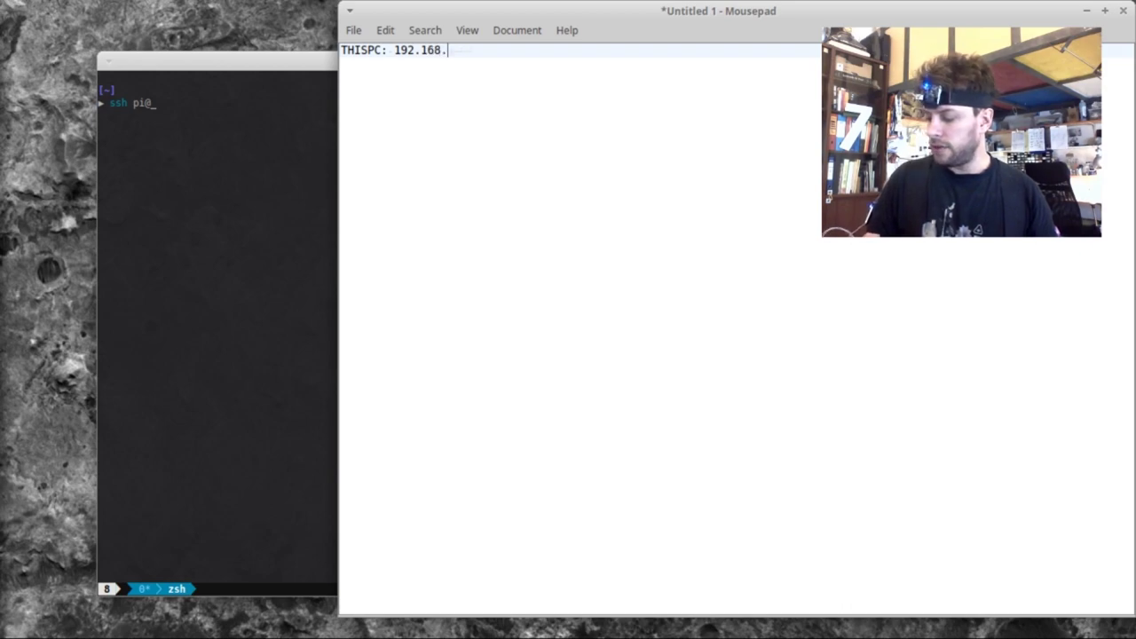
type("43.189")
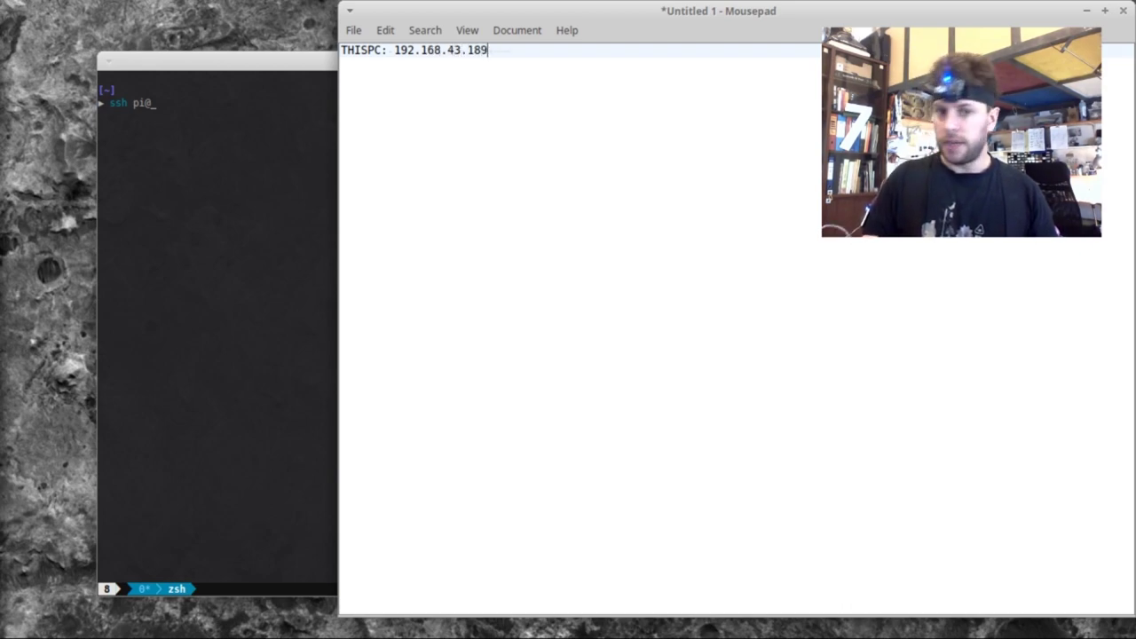
key("Return")
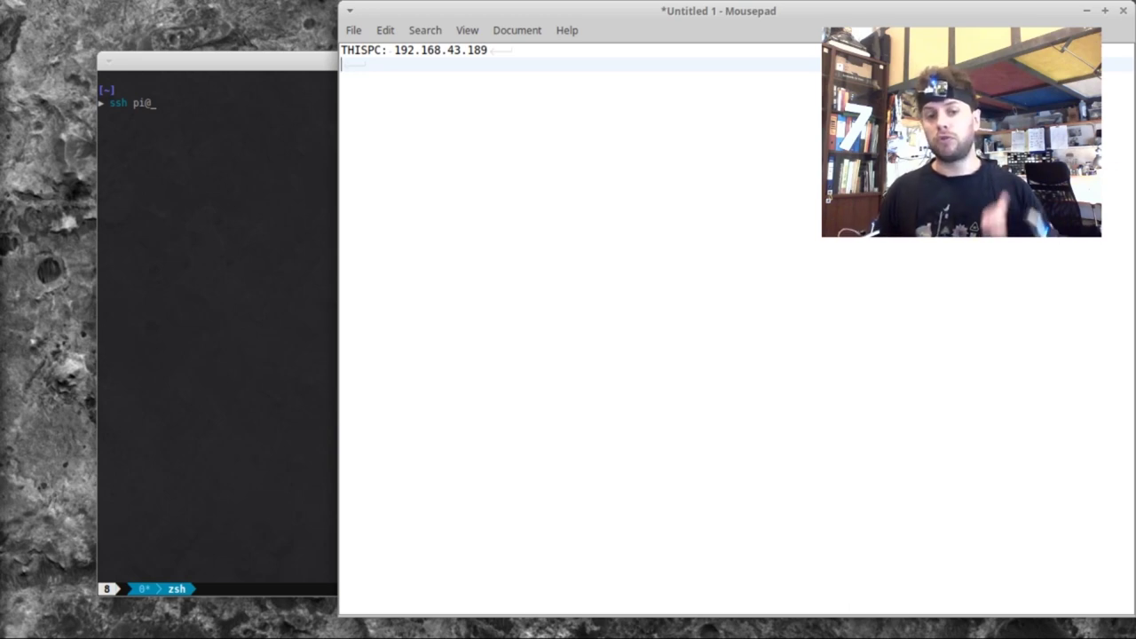
type("RPI: ")
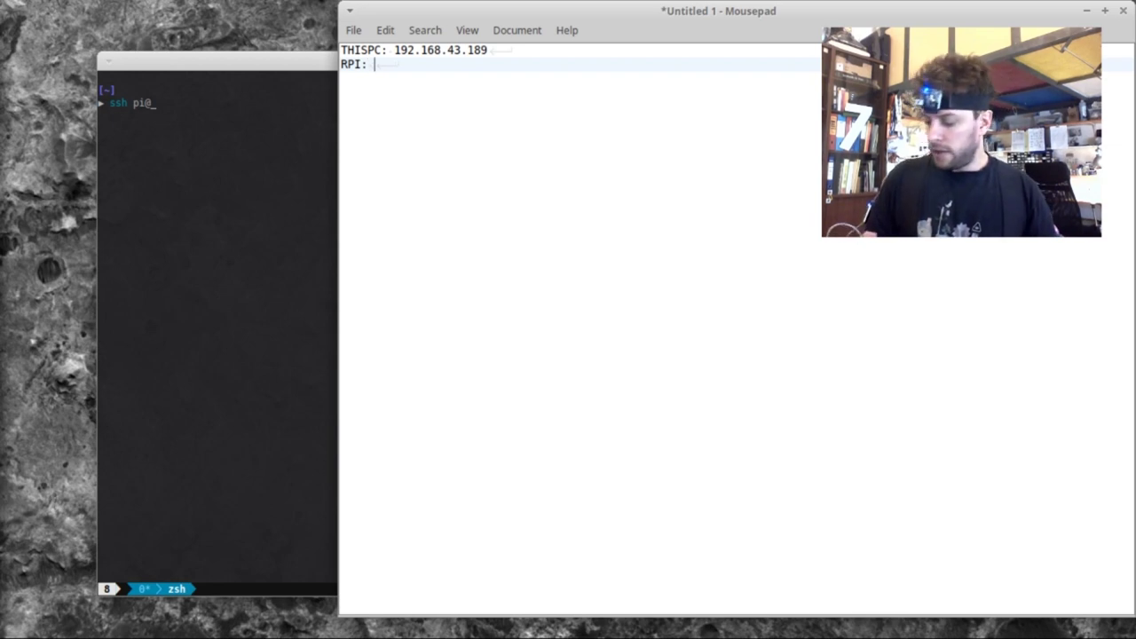
type("192.168.")
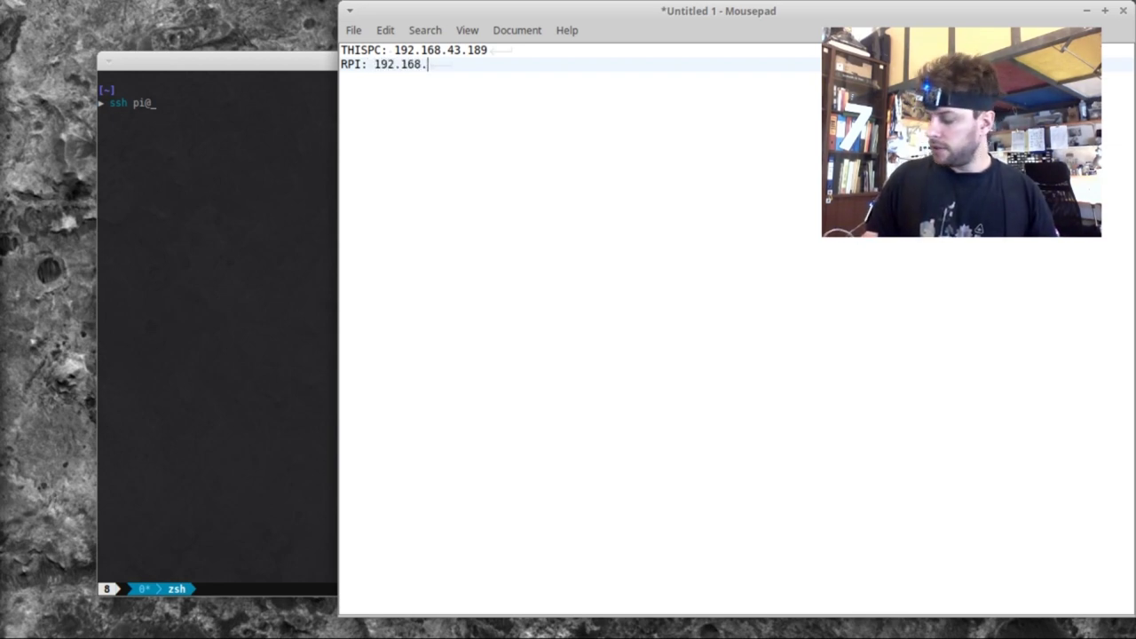
type("43.16")
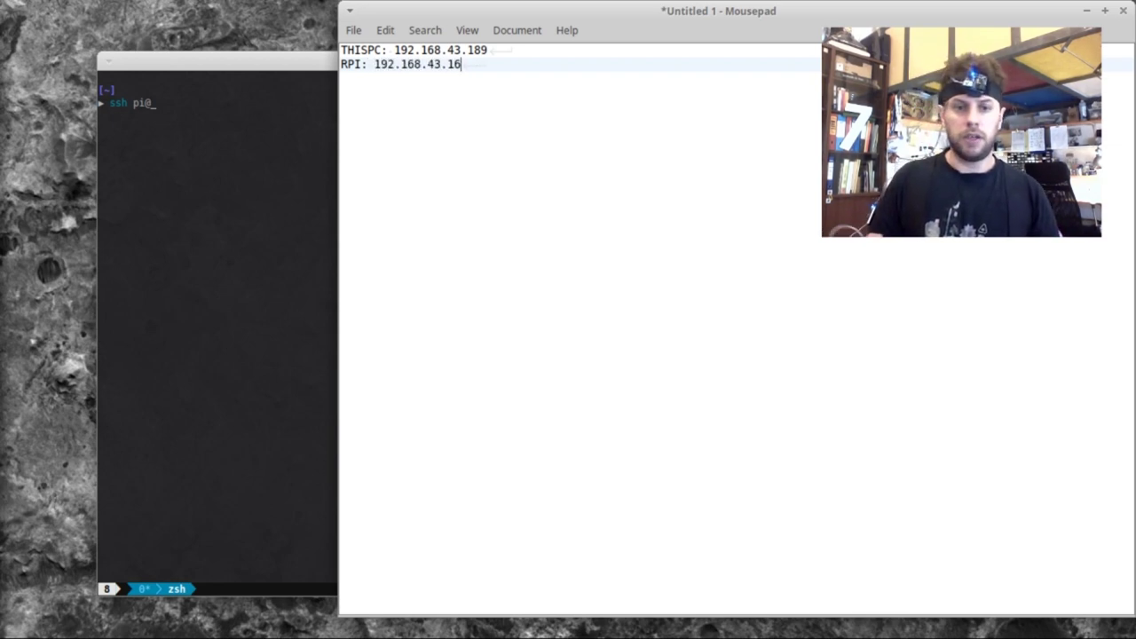
key("shift+Left")
key("shift+Left")
key("shift+Left")
key("shift+Left")
key("shift+Left")
key("shift+Left")
key("shift+Left")
key("shift+Left")
key("shift+Left")
key("shift+Left")
key("shift+Left")
key("shift+Left")
key("shift+Left")
key("ctrl+c")
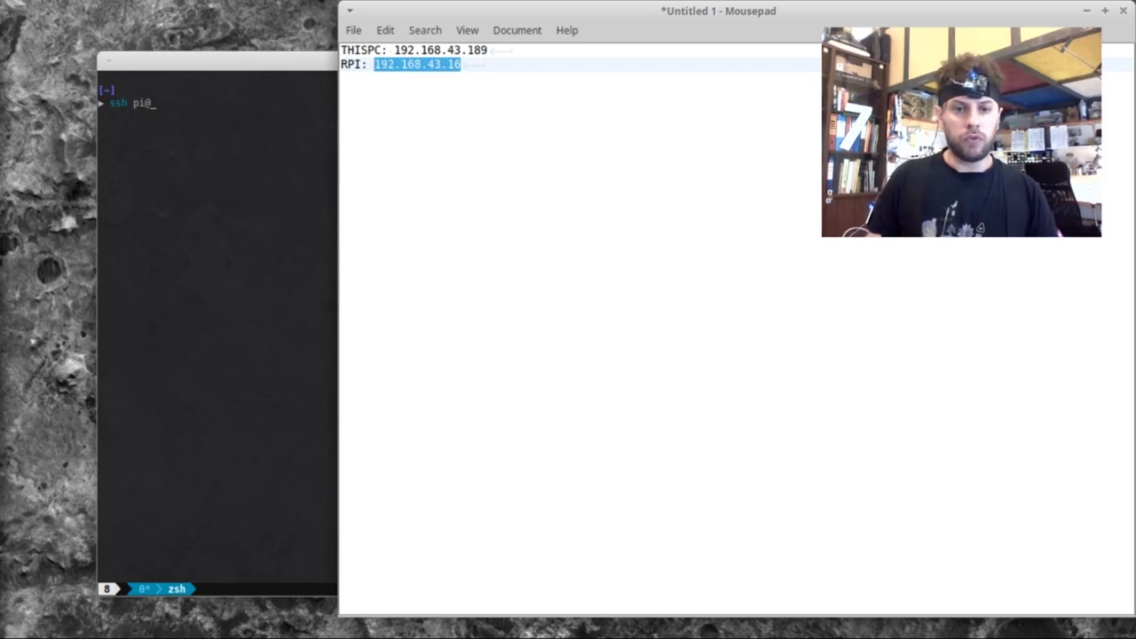
key("alt+Tab")
key("alt+Tab")
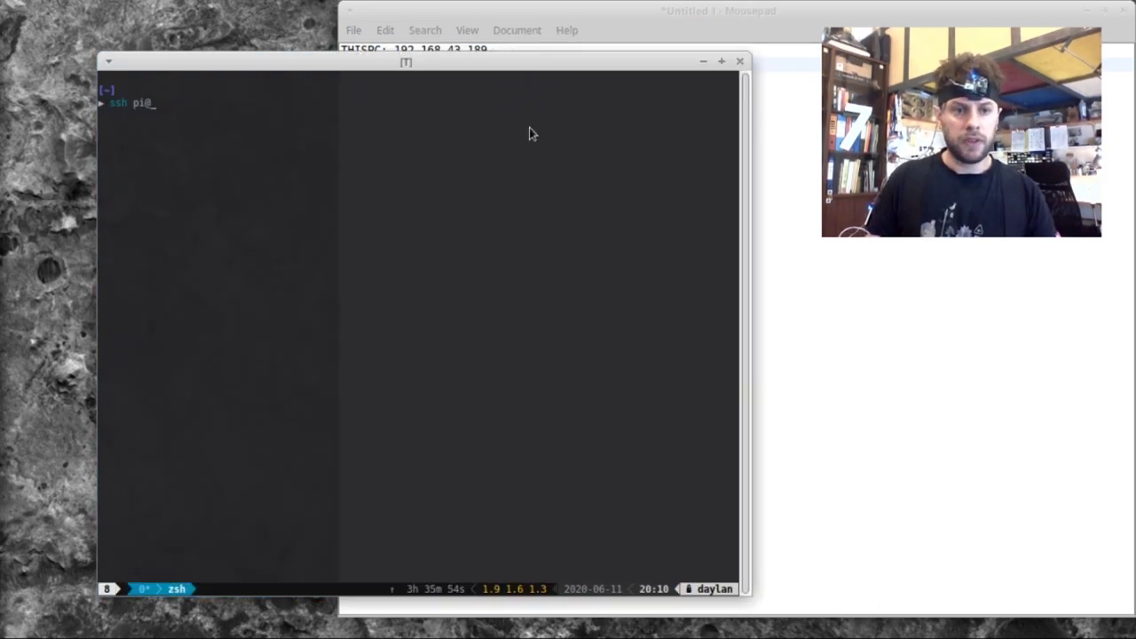
key("ctrl+shift+v")
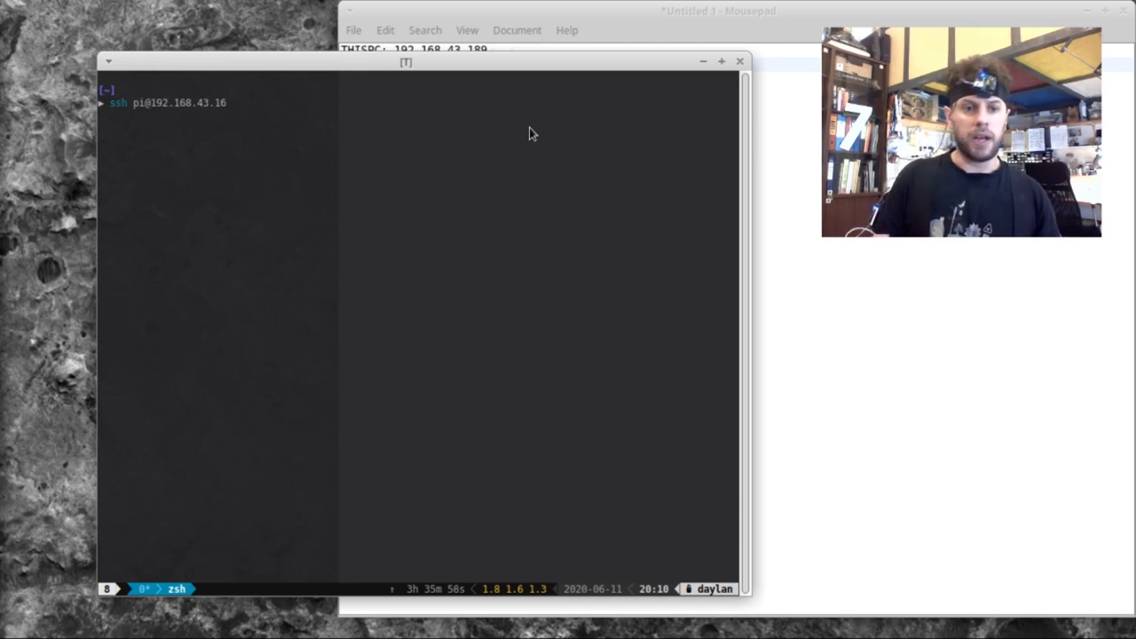
key("Return")
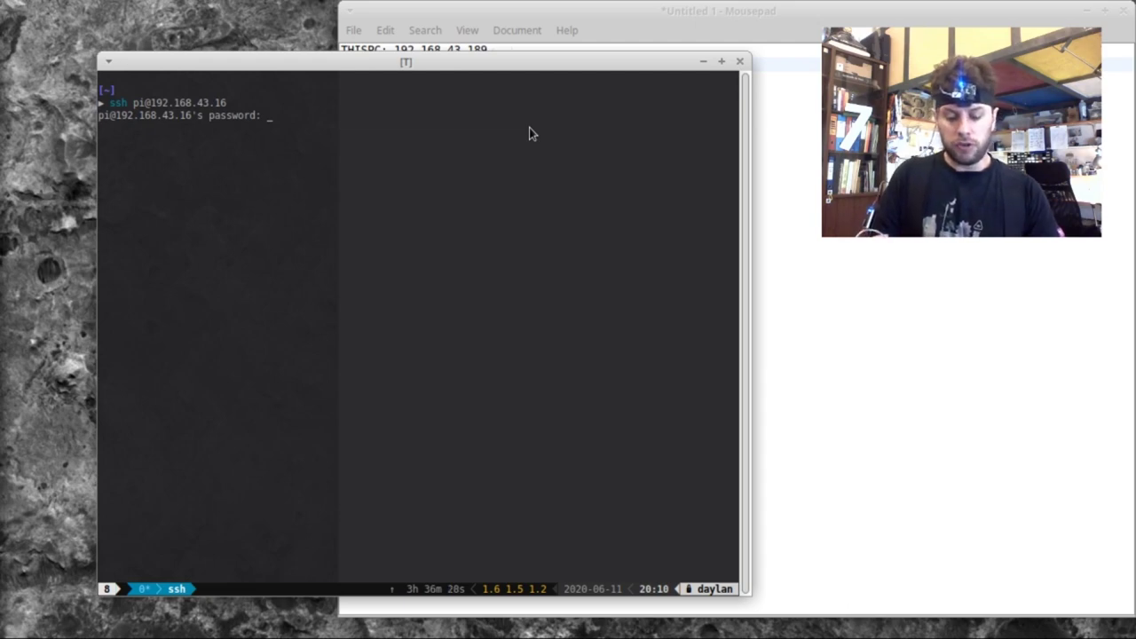
key("Return")
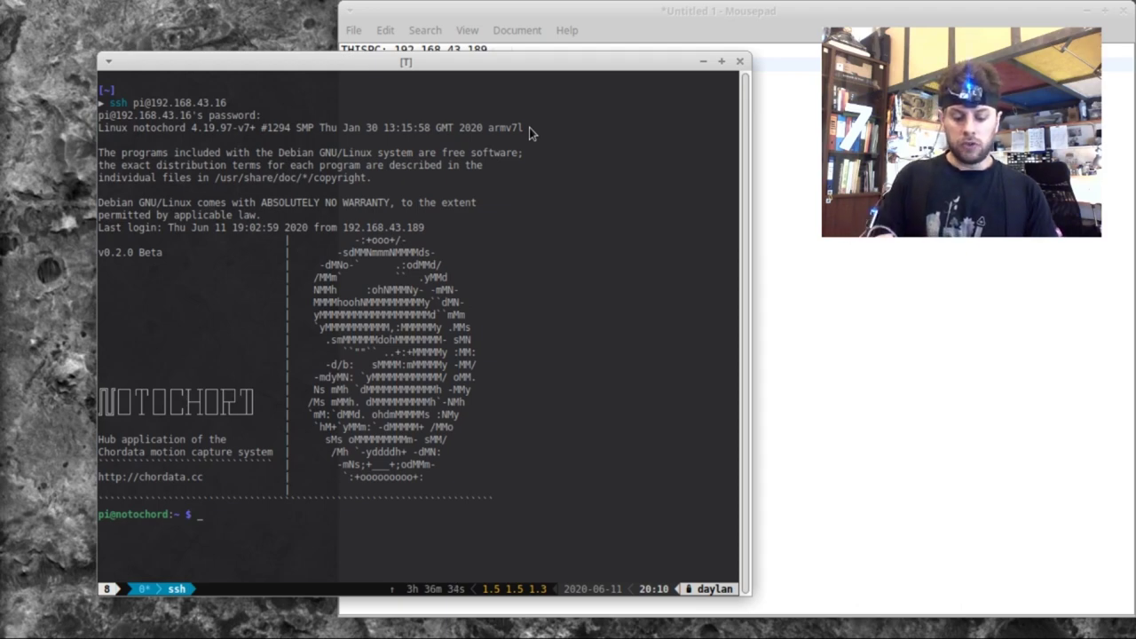
- Enter 'notochord -c notochord/default_biped.xml' at the hub prompt using tab completion
type("notochord")
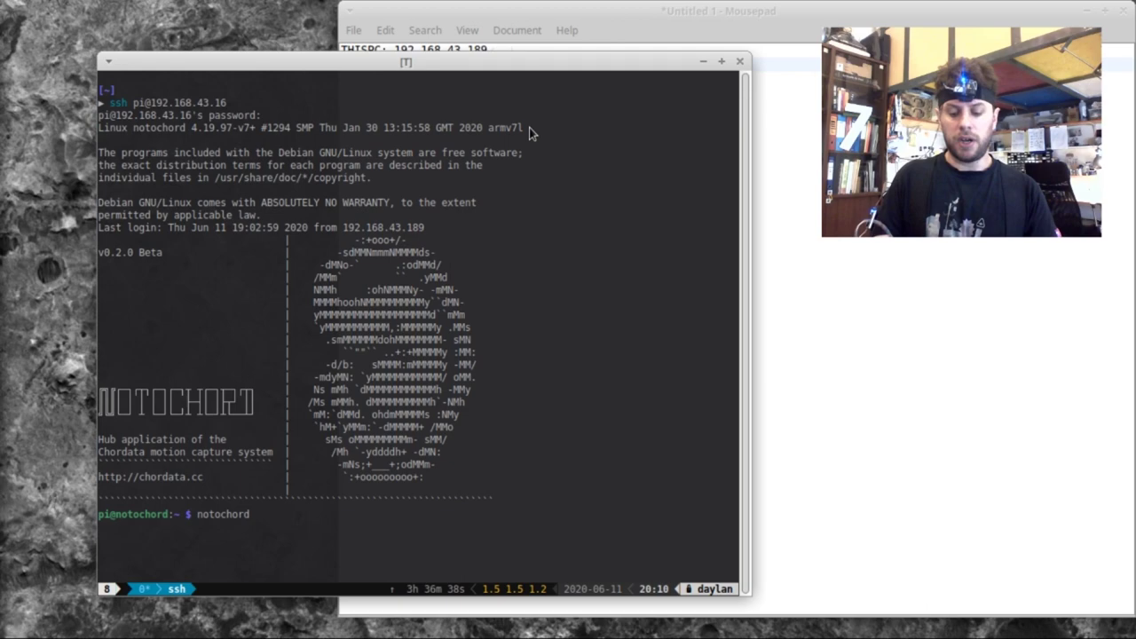
type(" -c")
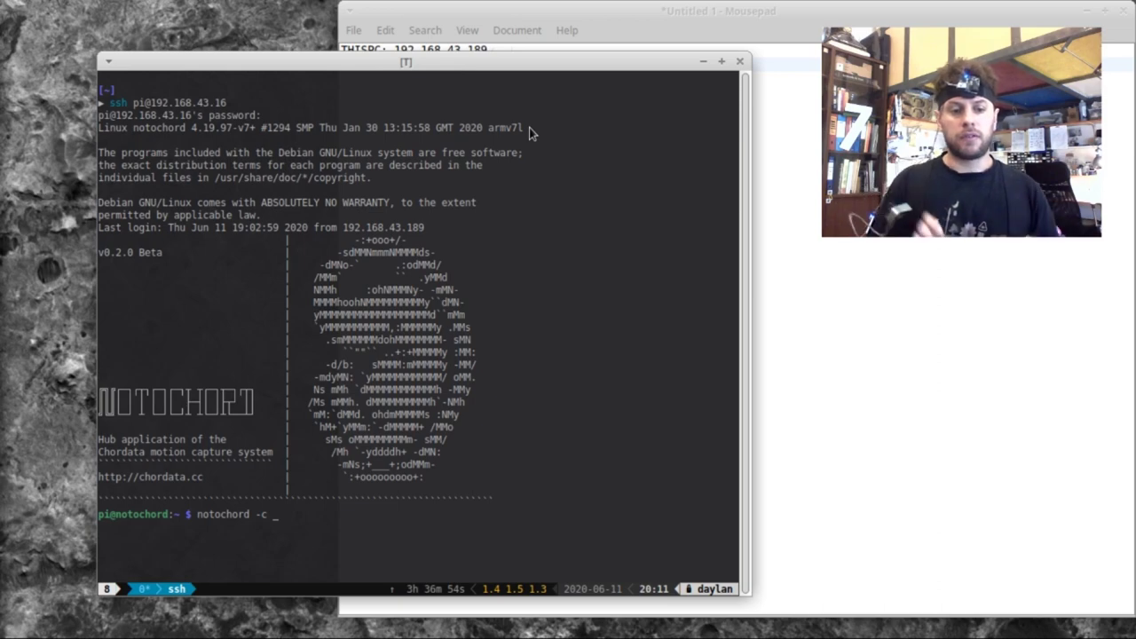
type("noch")
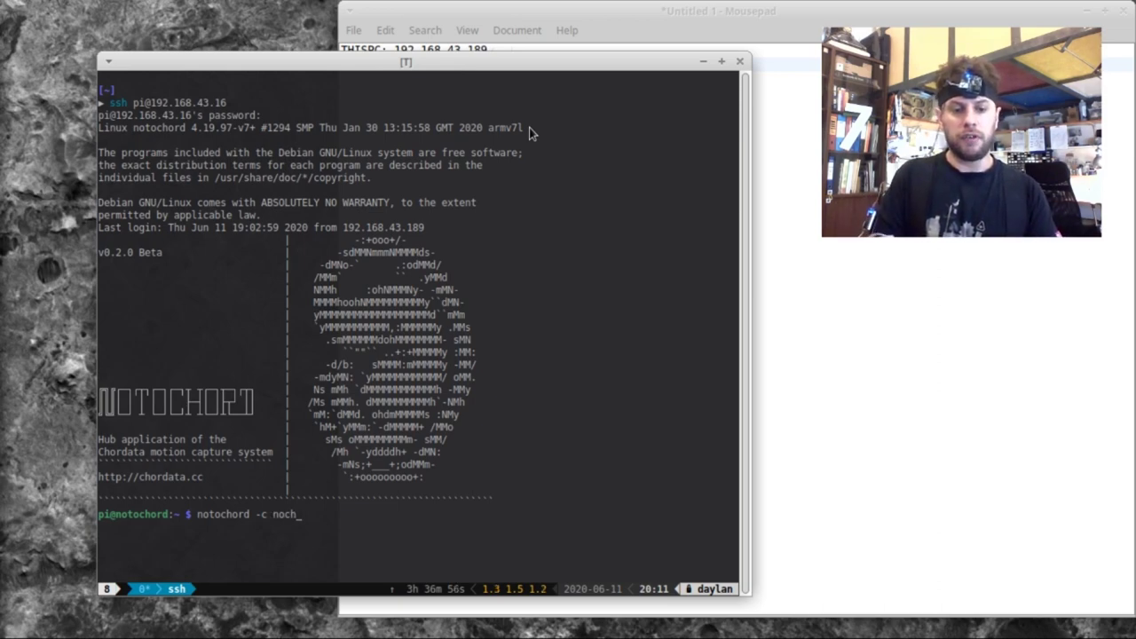
key("BackSpace")
key("BackSpace")
key("Tab")
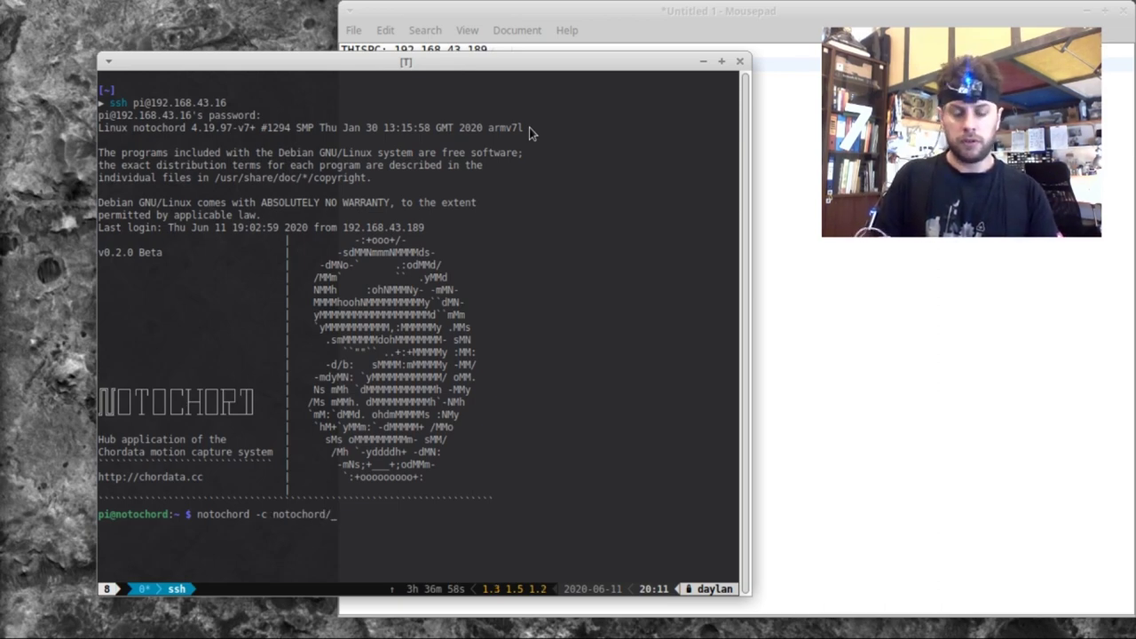
type("de")
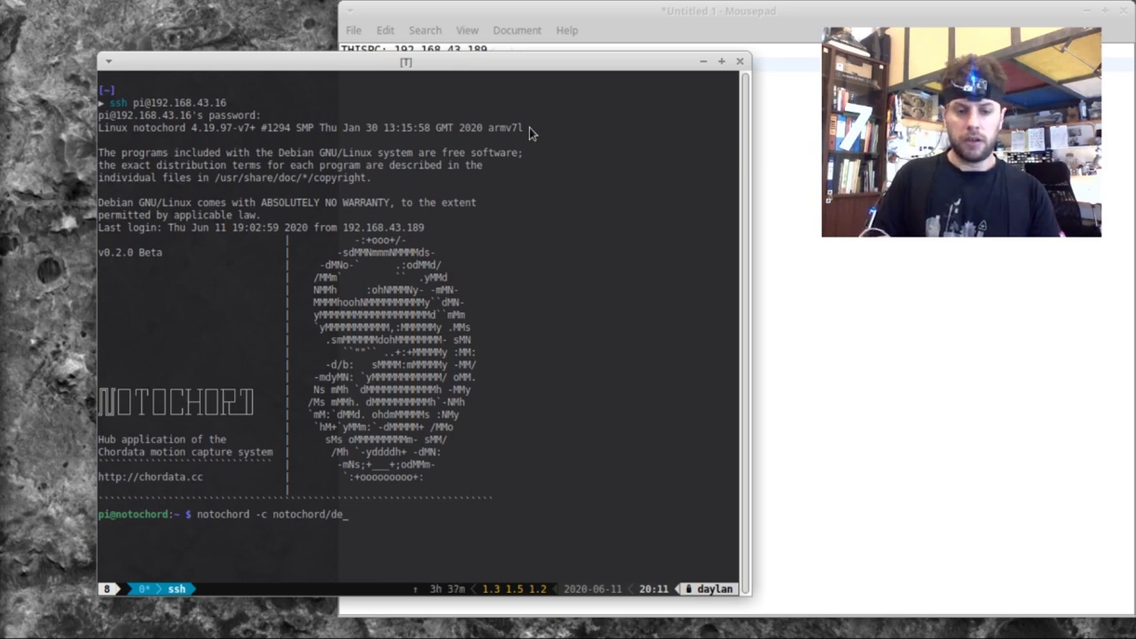
key("Tab")
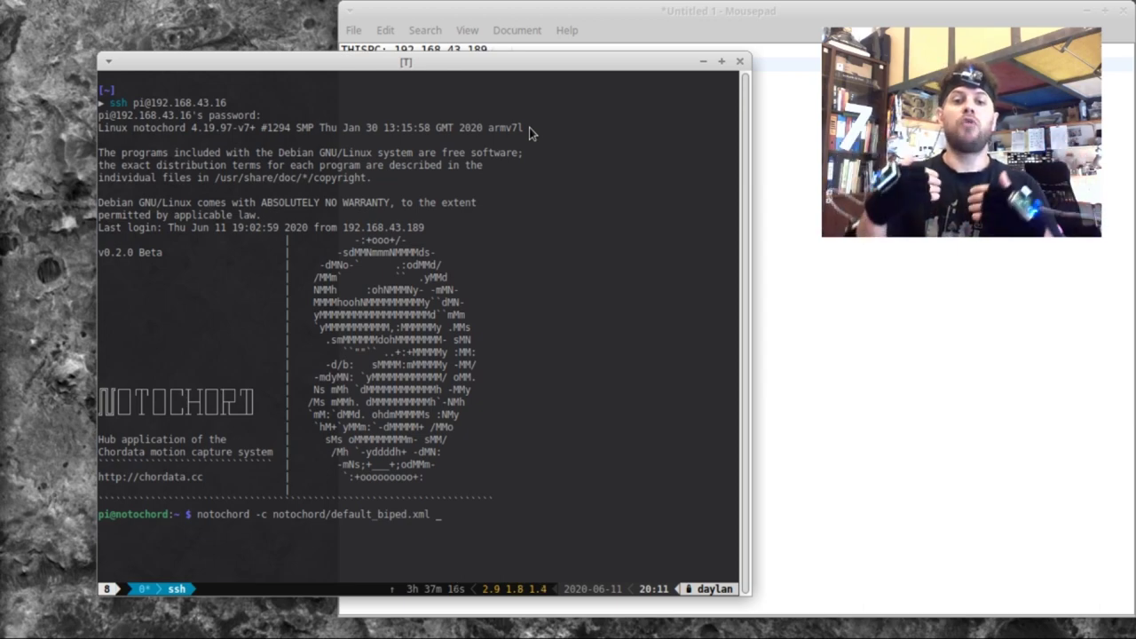
- Append this PC's address 192.168.43.189 from the note and run Notochord
key("alt+Tab")
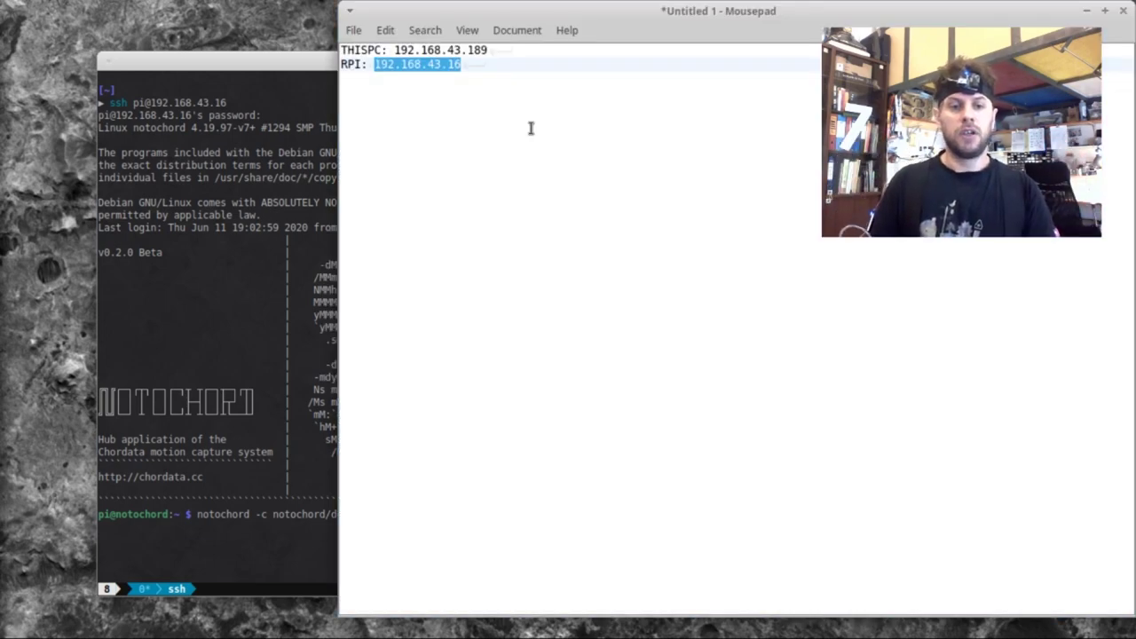
key("Up")
key("Right")
key("Right")
key("Right")
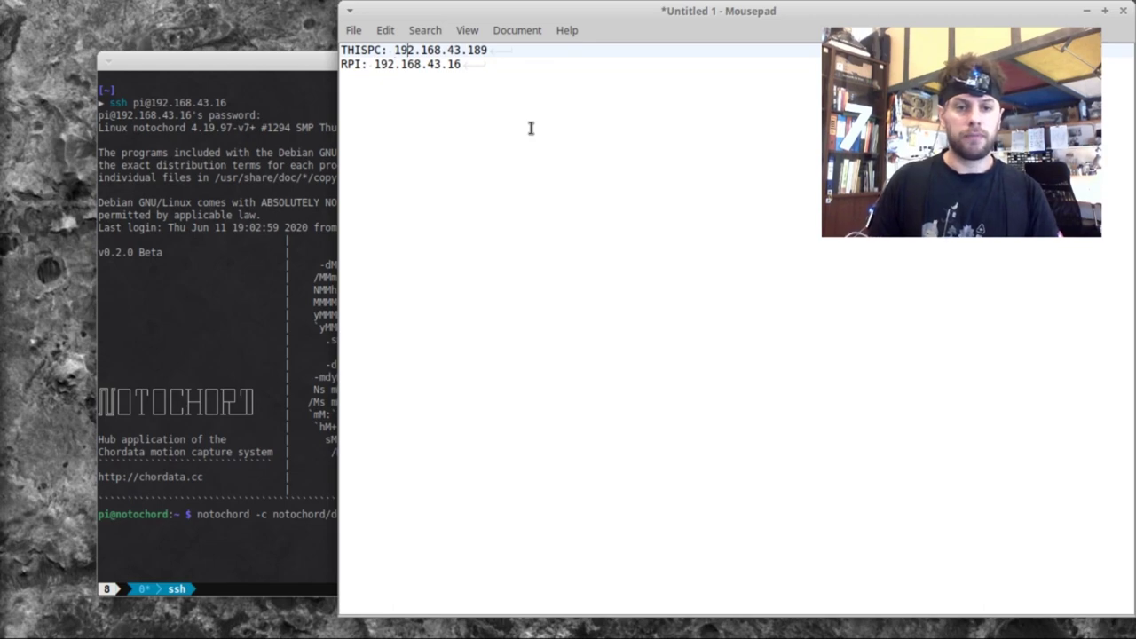
key("shift+Right")
key("shift+Right")
key("shift+Right")
key("shift+Right")
key("shift+Right")
key("shift+Right")
key("shift+Right")
key("shift+Right")
key("shift+Right")
key("shift+Right")
key("shift+Right")
key("shift+Right")
key("shift+Right")
key("shift+Right")
key("ctrl+c")
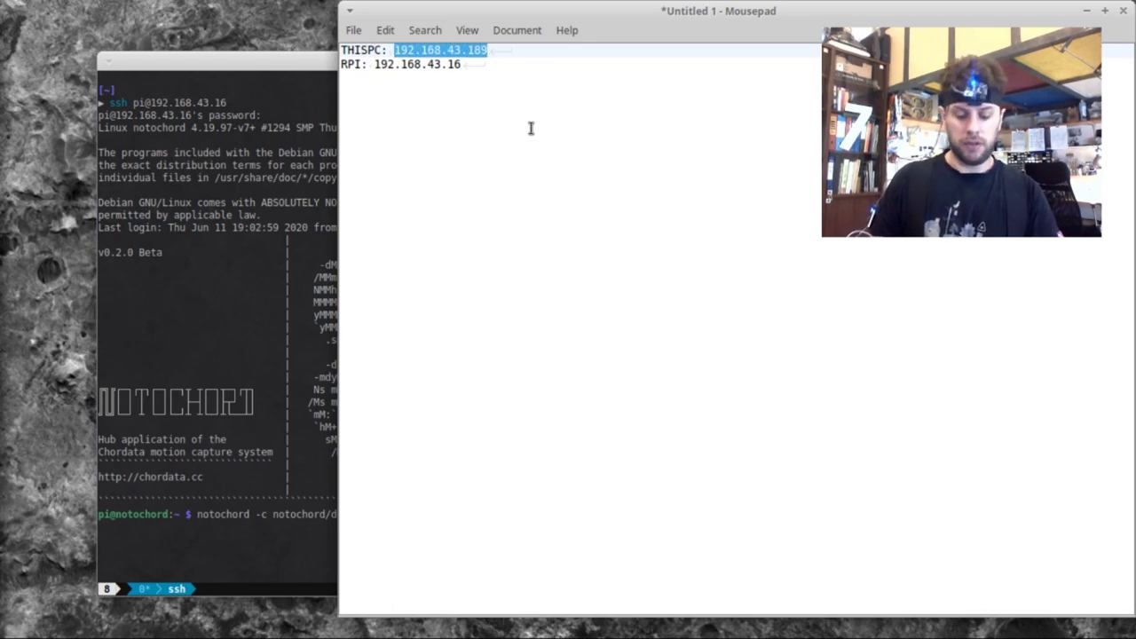
key("alt+Tab")
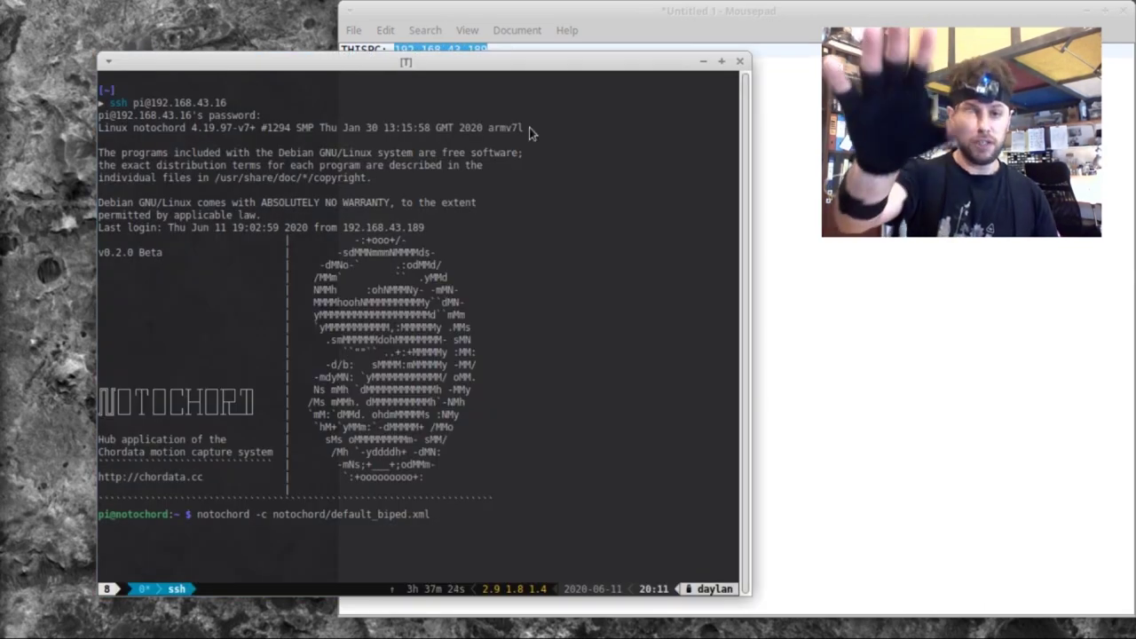
key("ctrl+shift+v")
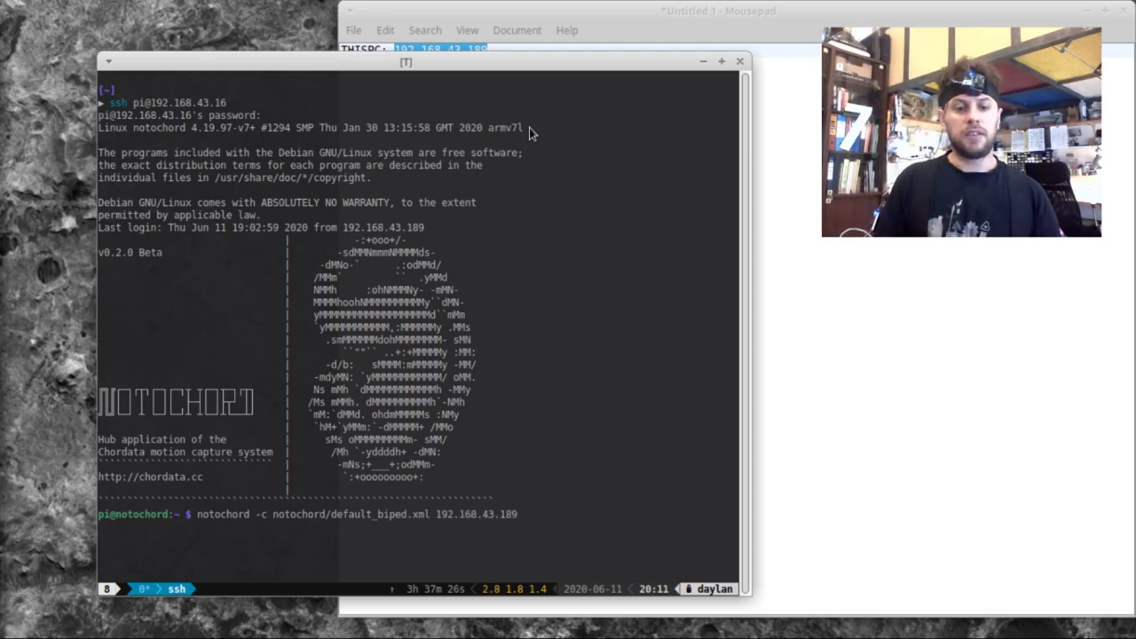
key("Return")
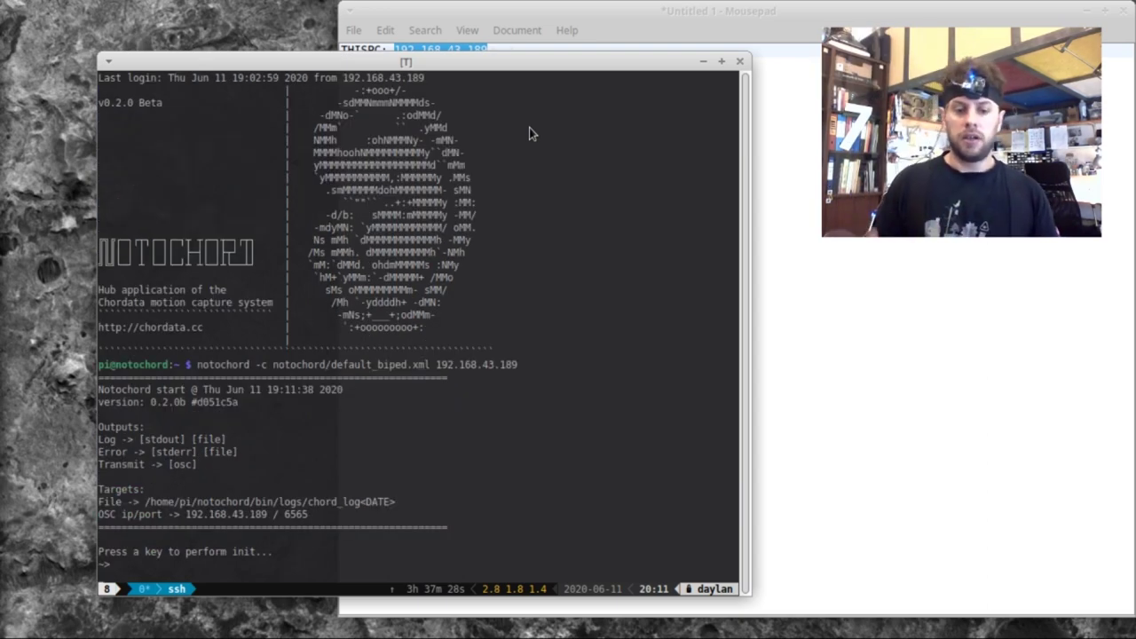
- Press Return at the init prompt so the K_Ceptor sensors initialise and report setup OK
key("Return")
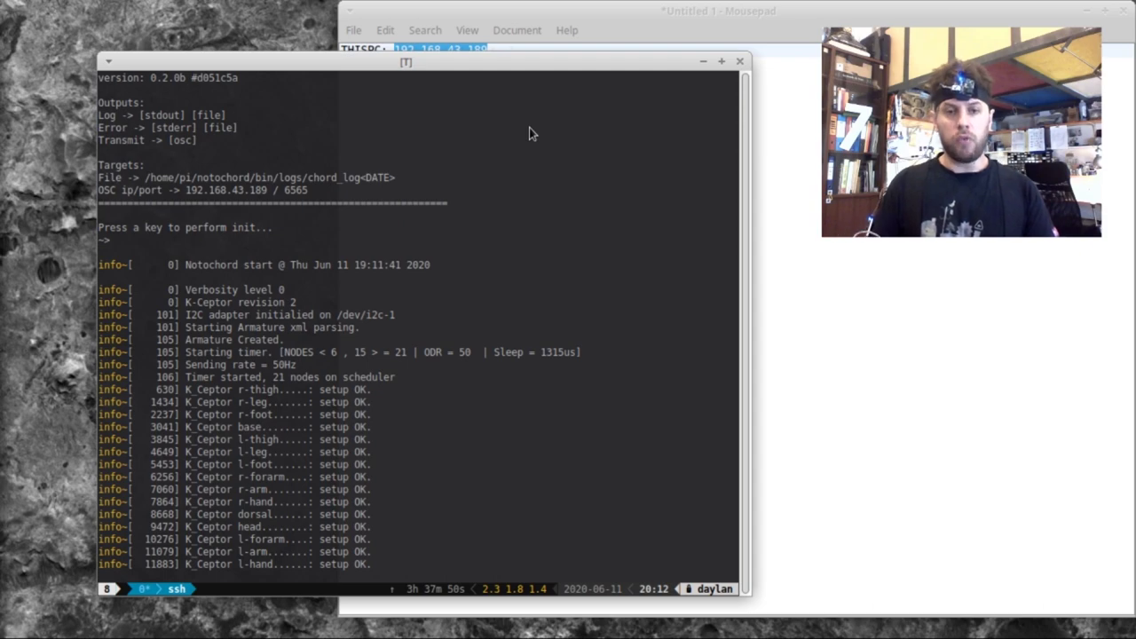
- Launch Blender 2.82a, dismiss the splash screen, and delete the default Cube, Camera and Light
key("alt+F3")
type("blende")
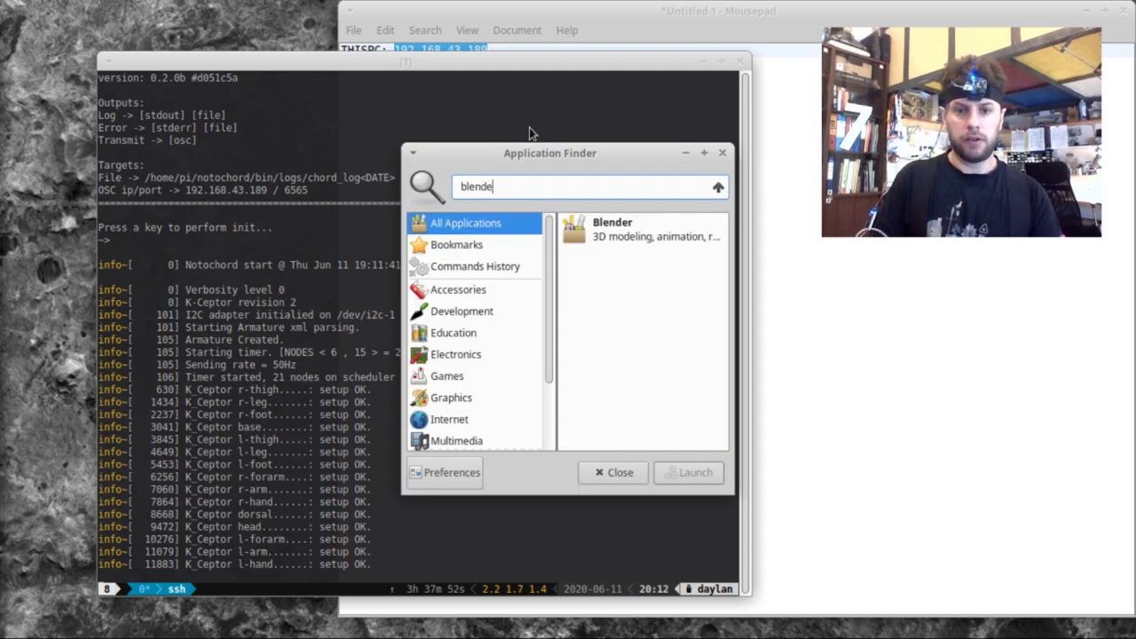
key("Return")
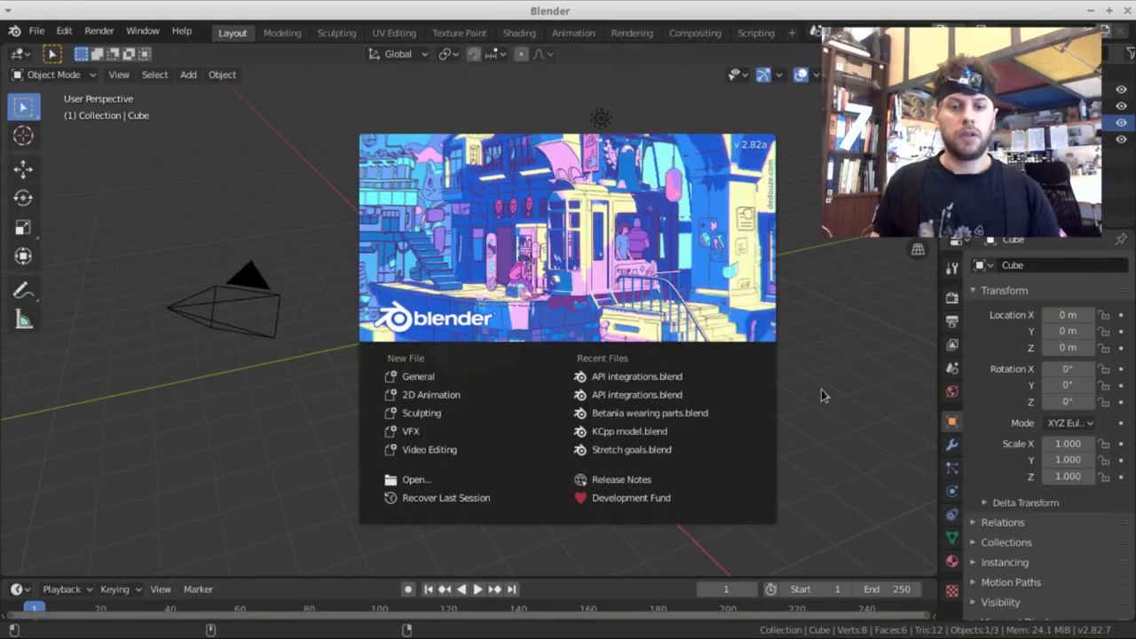
left_click(455, 105)
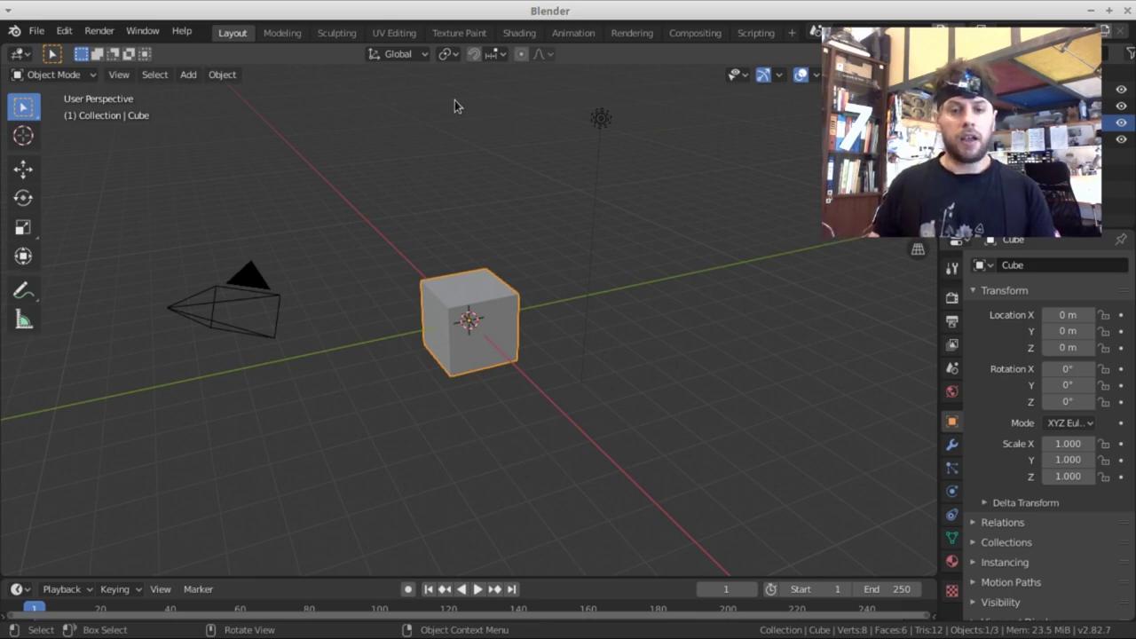
left_click_drag(667, 93, 124, 419)
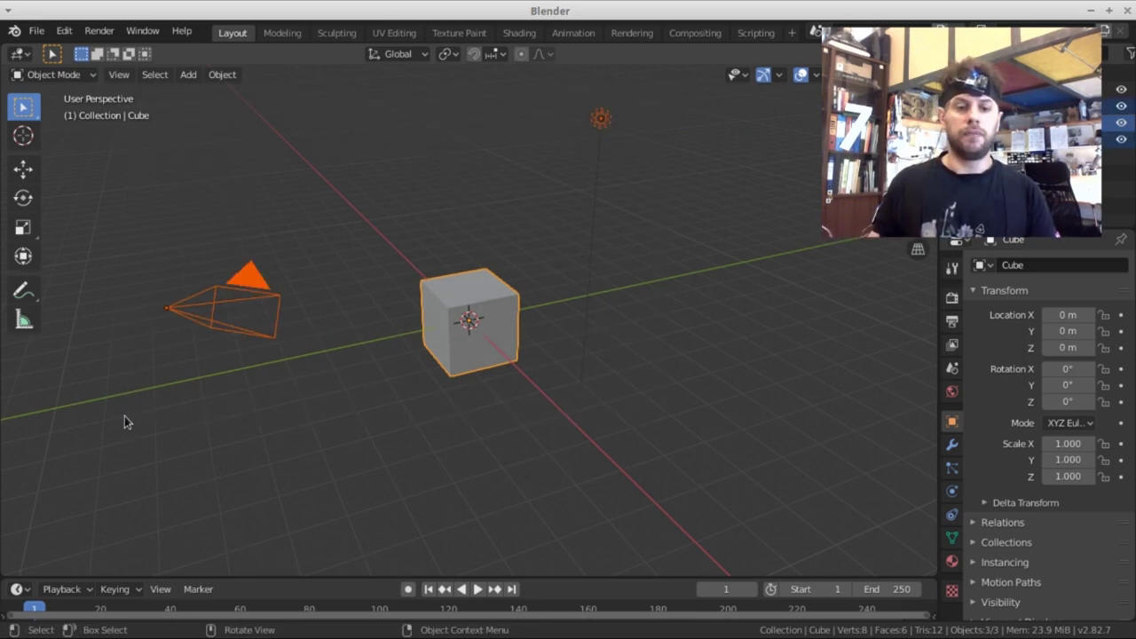
key("Delete")
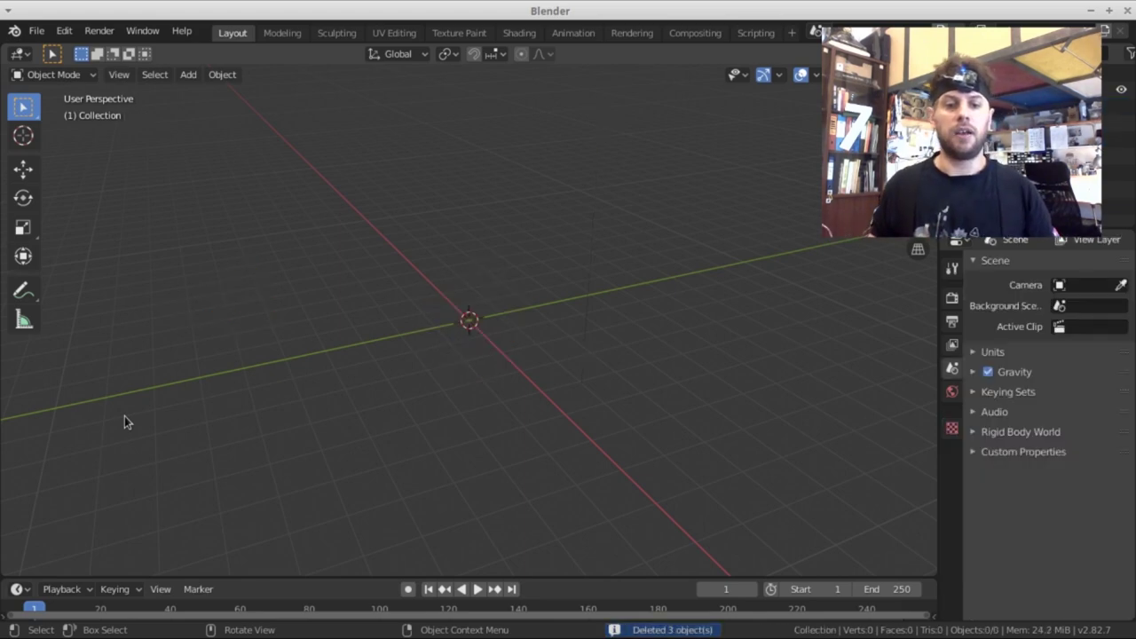
- Add a Mocap avatar via Window > Chordata and frame the T-posed humanoid in the viewport
left_click(142, 30)
mouse_move(199, 210)
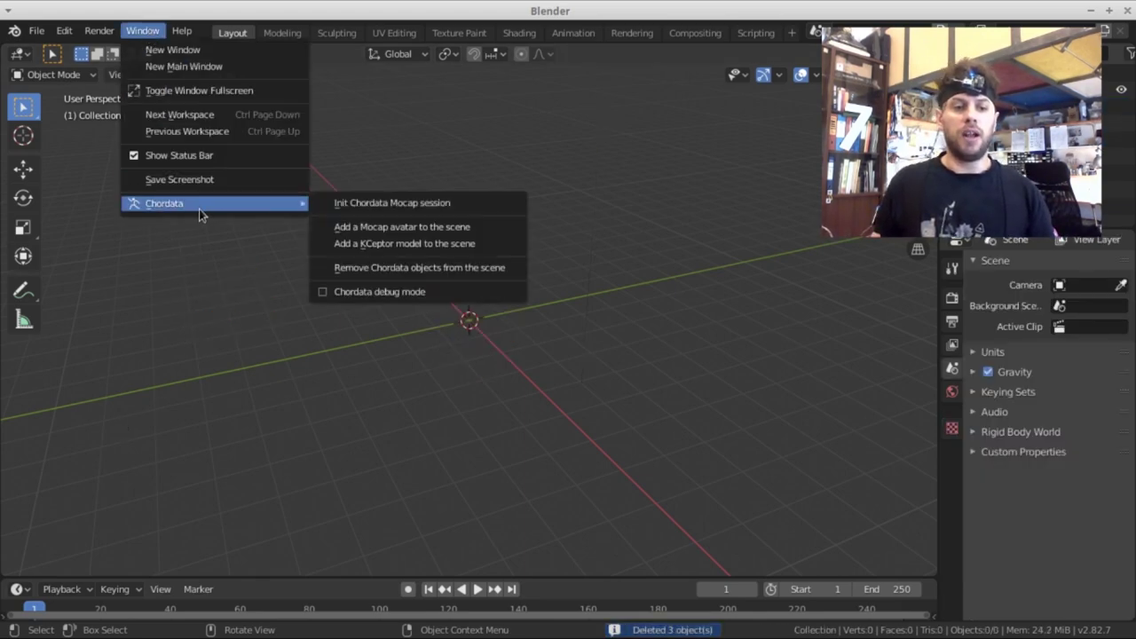
left_click(414, 228)
middle_click_drag(501, 205, 523, 241)
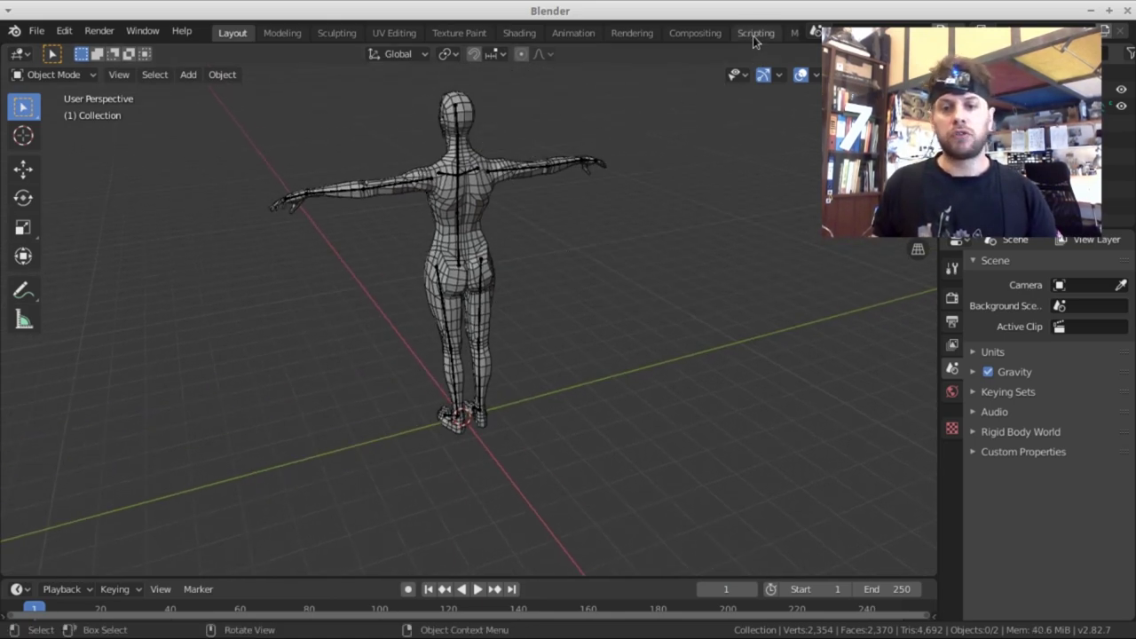
scroll(760, 38, "down", 2)
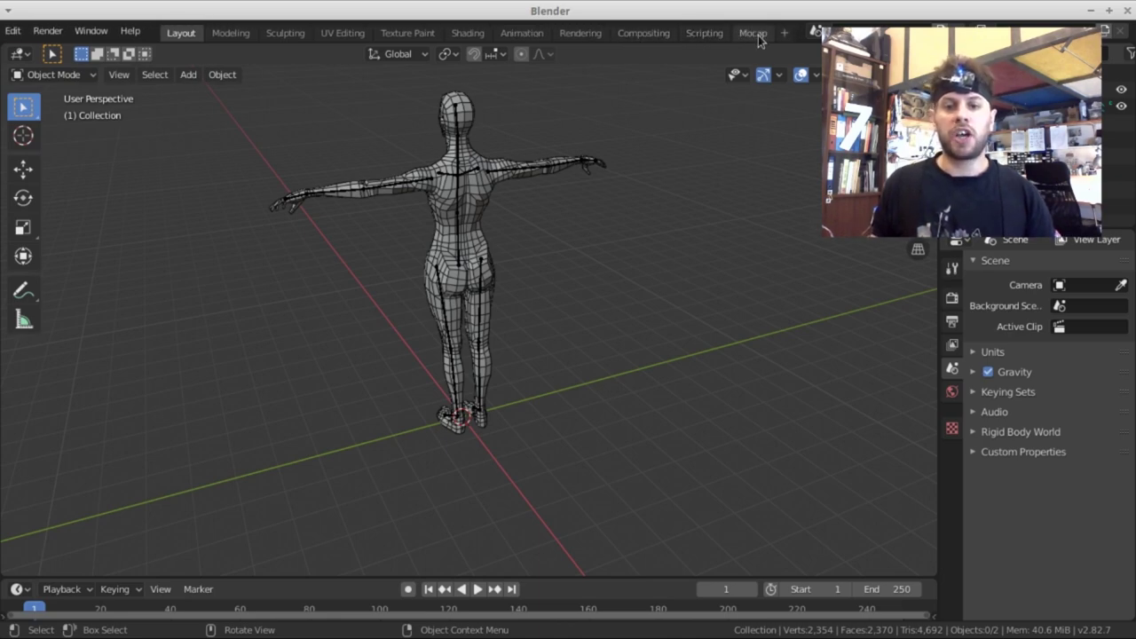
scroll(759, 35, "up", 2)
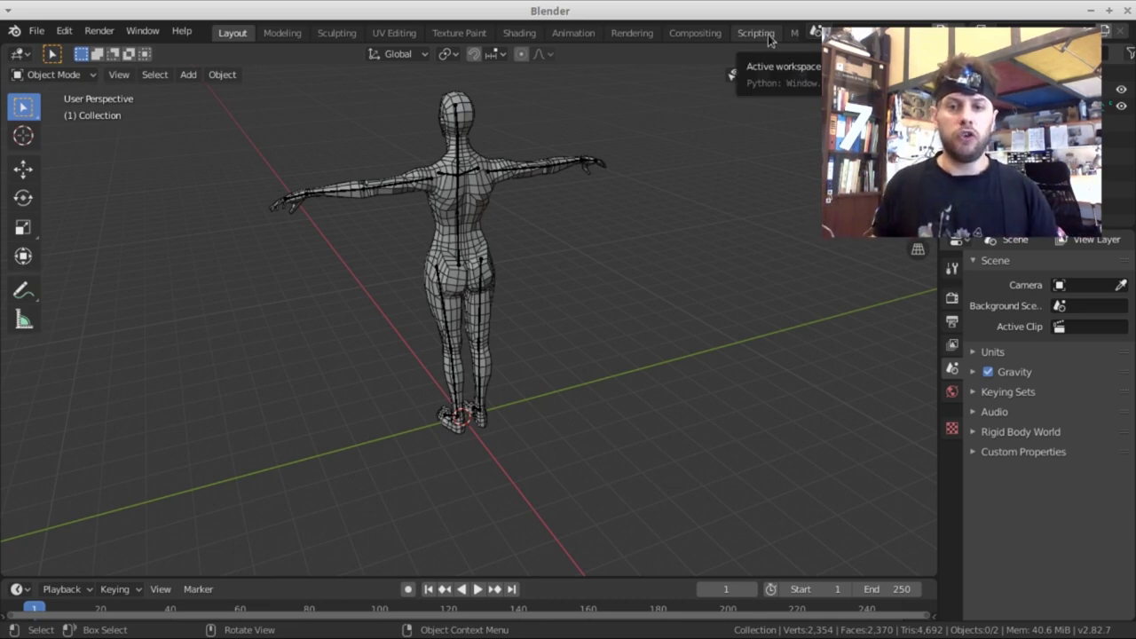
scroll(756, 36, "down", 2)
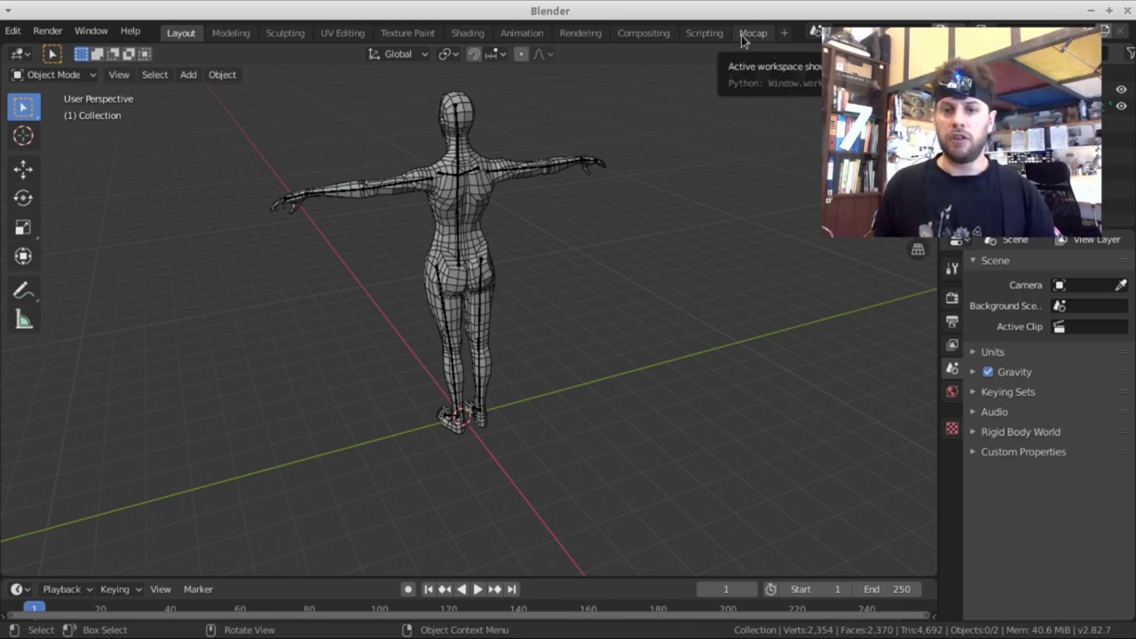
- Open the Mocap workspace and bring the Notochord, Armature and Stats nodes into view
left_click(751, 35)
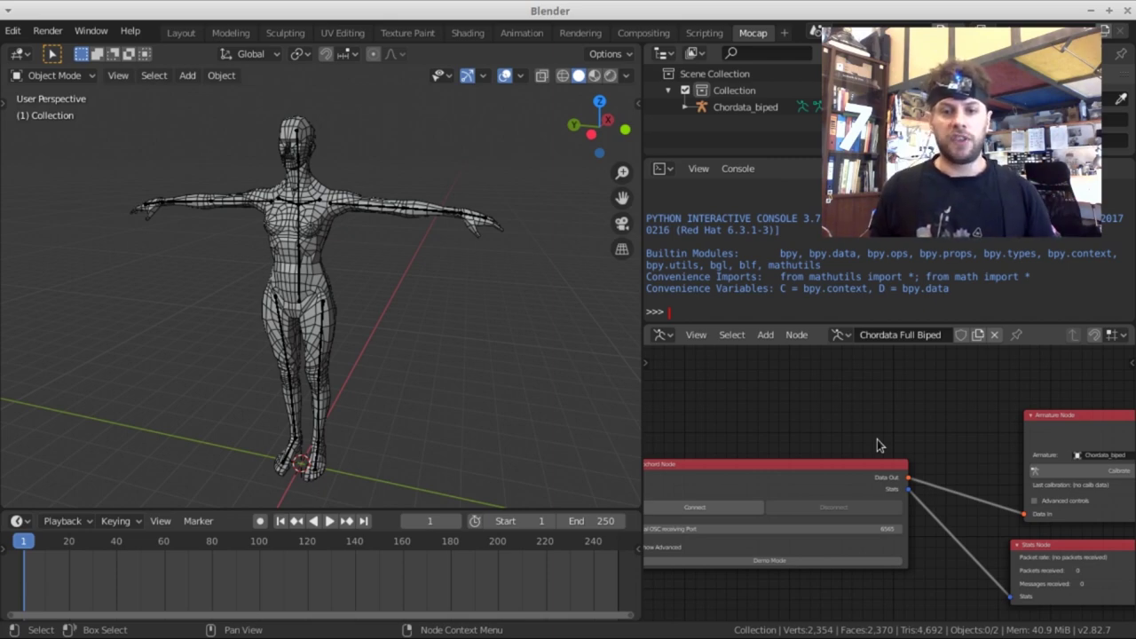
middle_click_drag(768, 408, 883, 364)
scroll(884, 364, "down", 1)
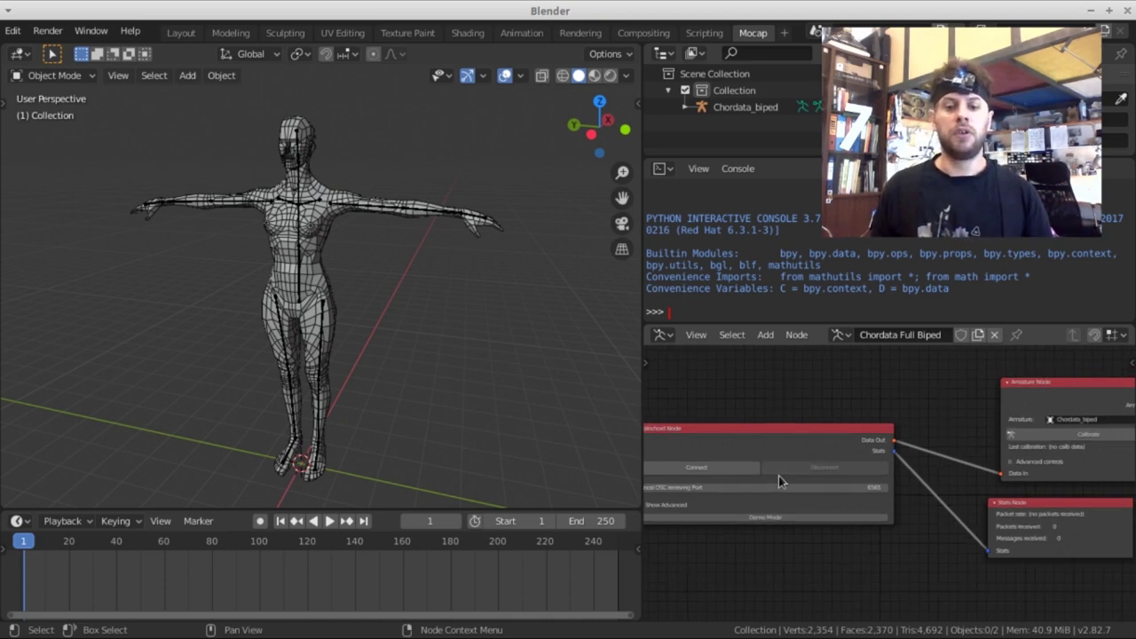
- Press Connect on the Notochord node so live sensor data poses the Chordata_biped avatar
left_click(716, 468)
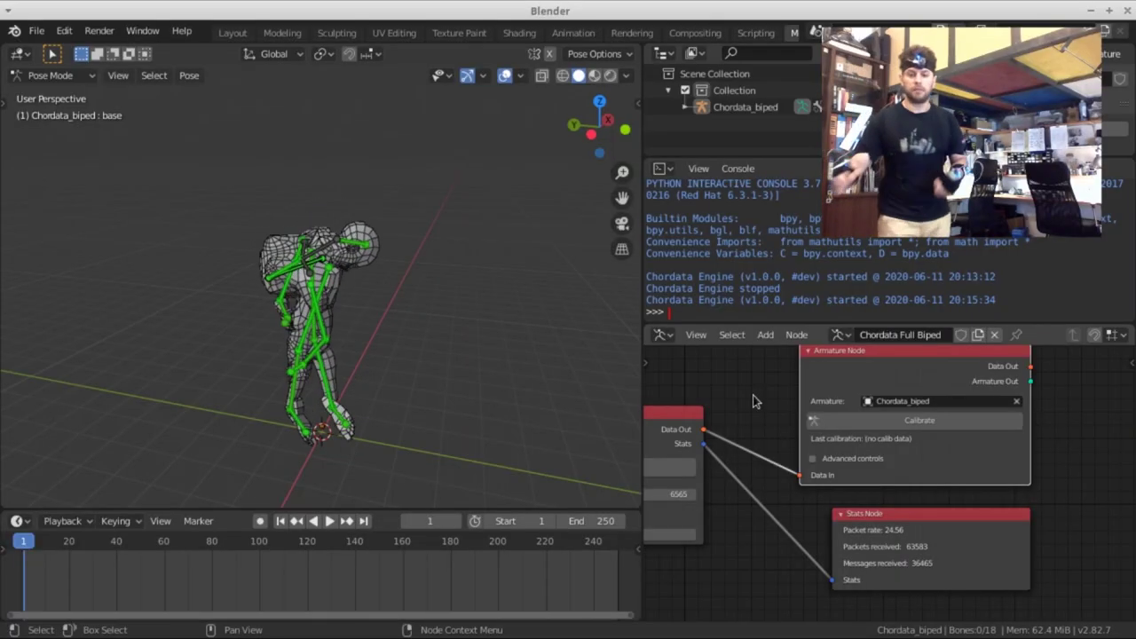
- Enable Advanced controls on the Armature node and start a Timed calibration countdown
left_click(813, 459)
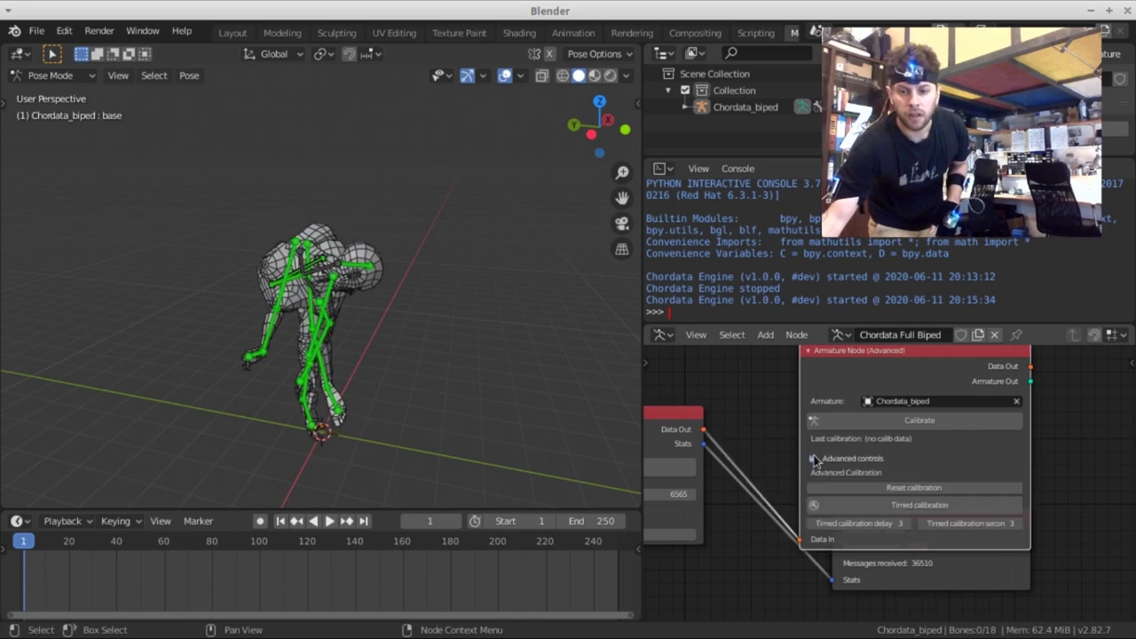
left_click(860, 505)
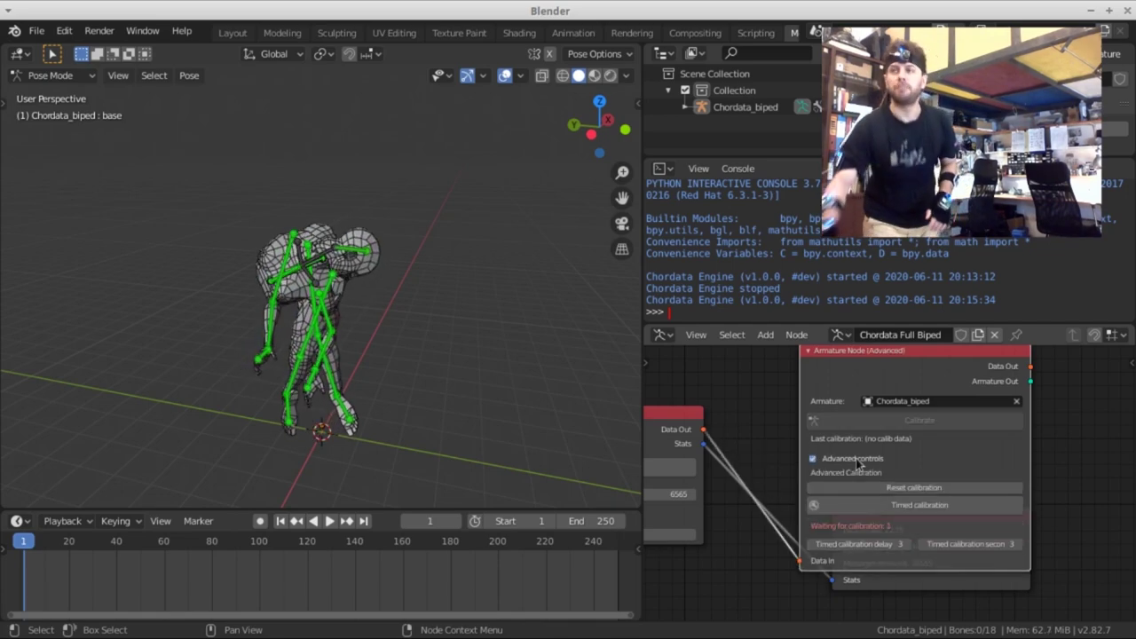